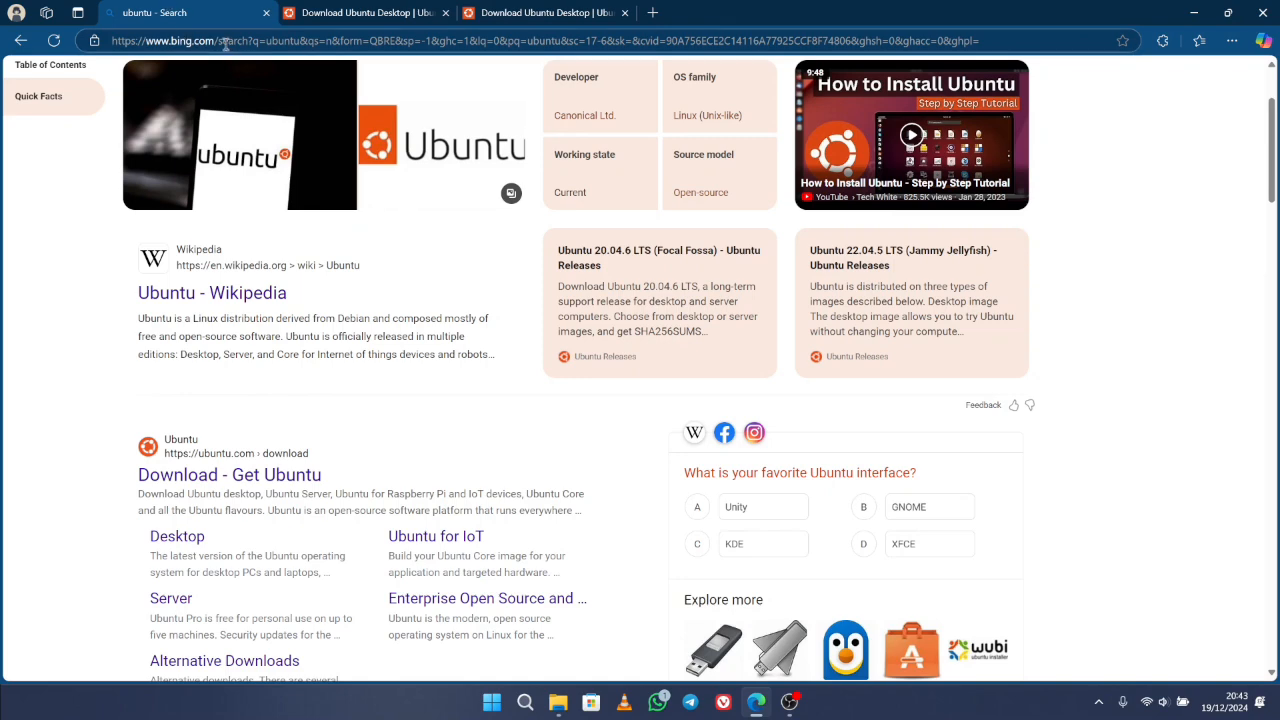
- Replace the Bing search query with 'virtualbox' and run the search
scroll(230, 275, "up", 2)
left_click_drag(235, 92, 5, 115)
type("vir")
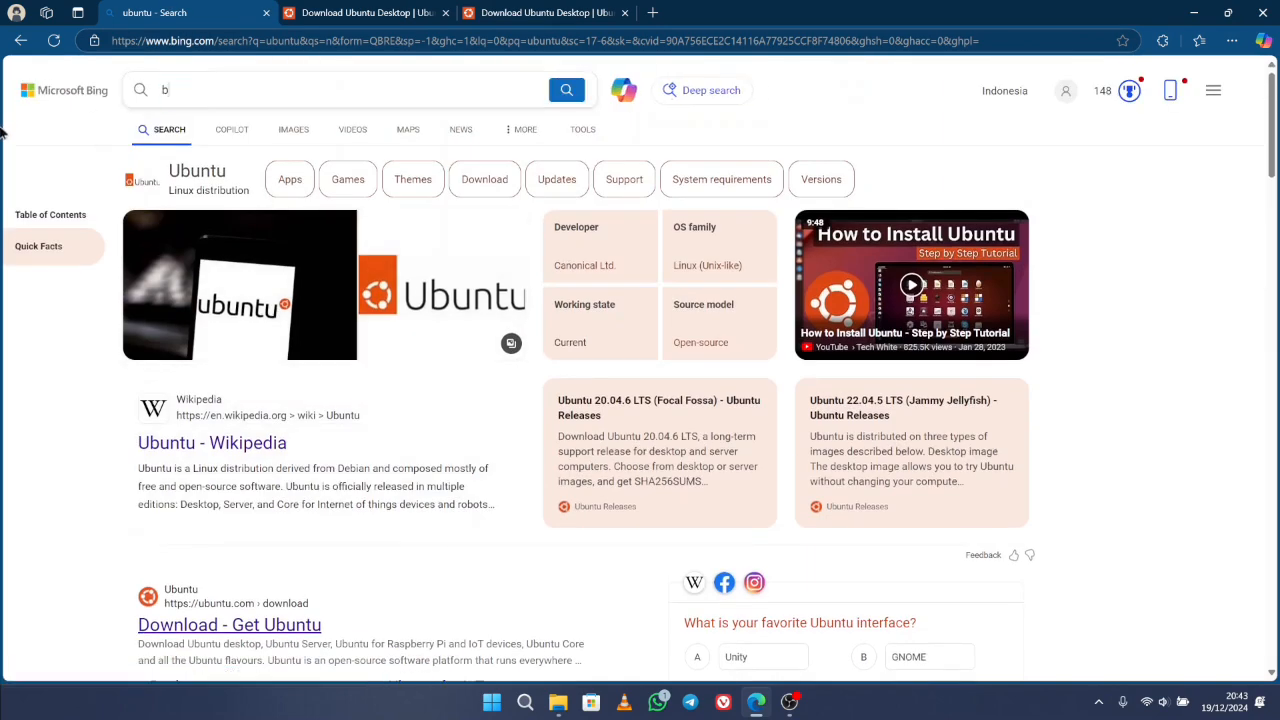
type("tual")
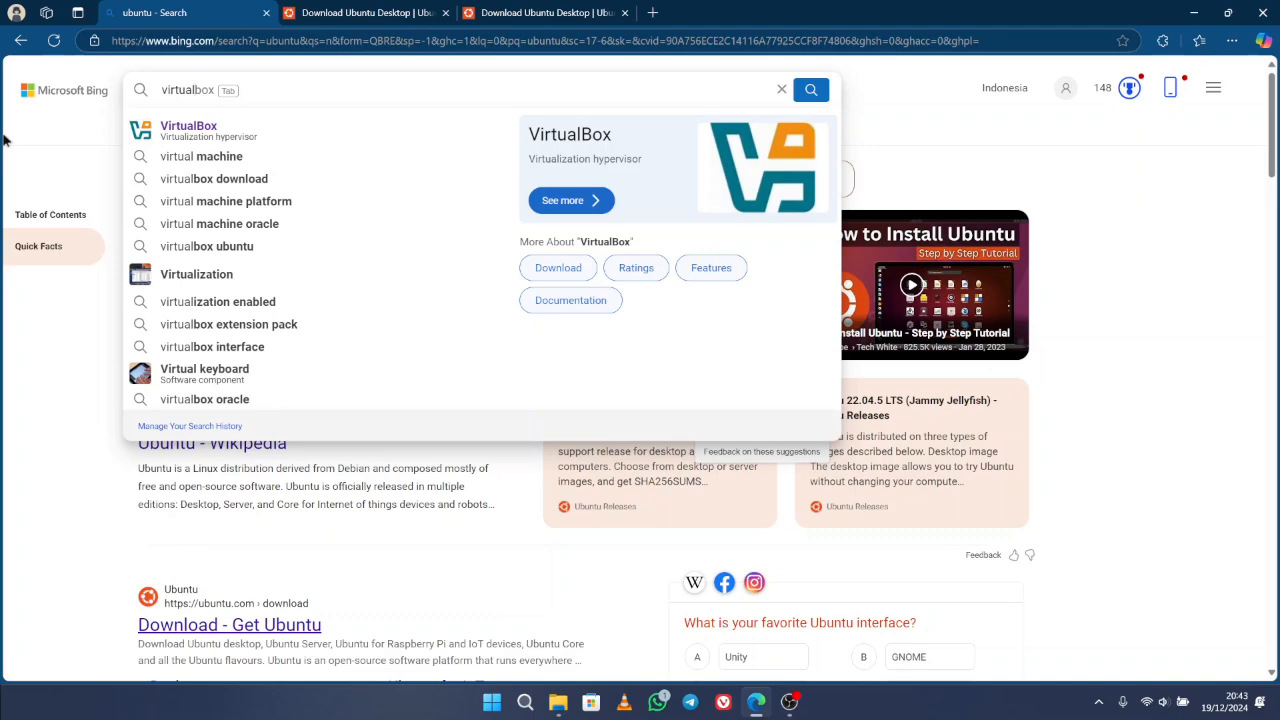
type("box")
key("Return")
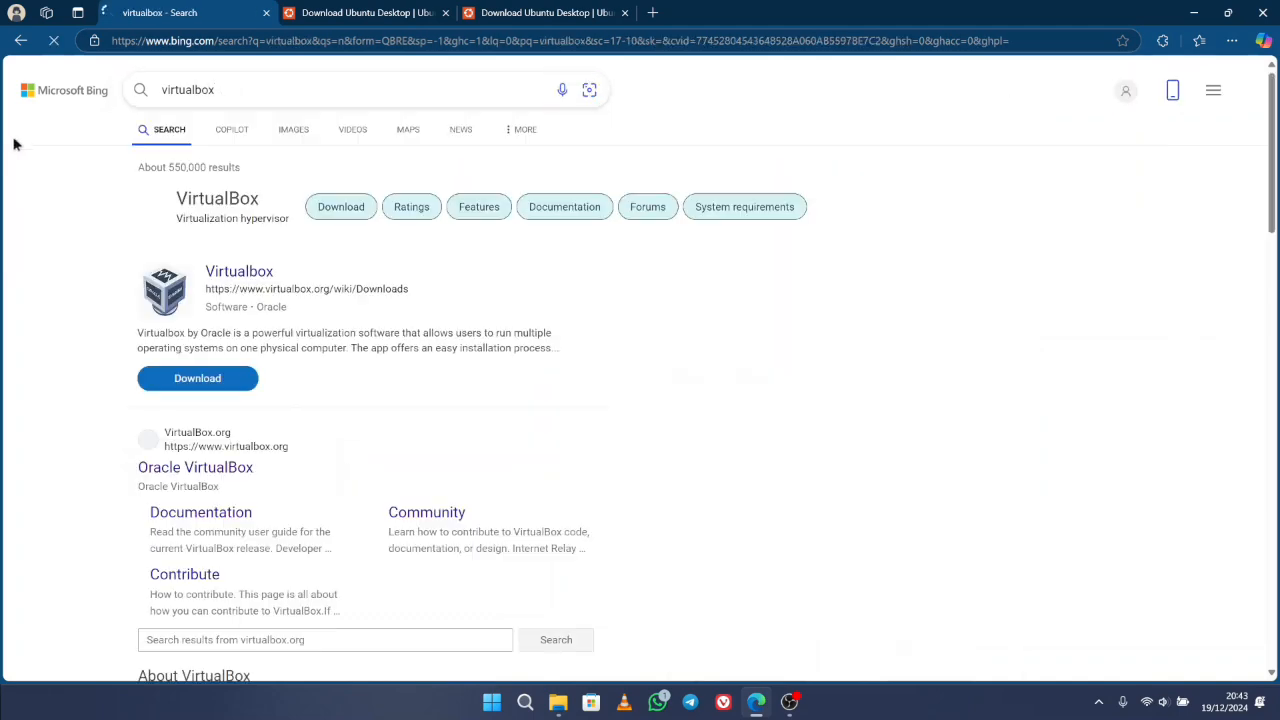
- Open the Oracle VirtualBox site, view the VirtualBox 7.1.4 download page, then close that tab
left_click(190, 470)
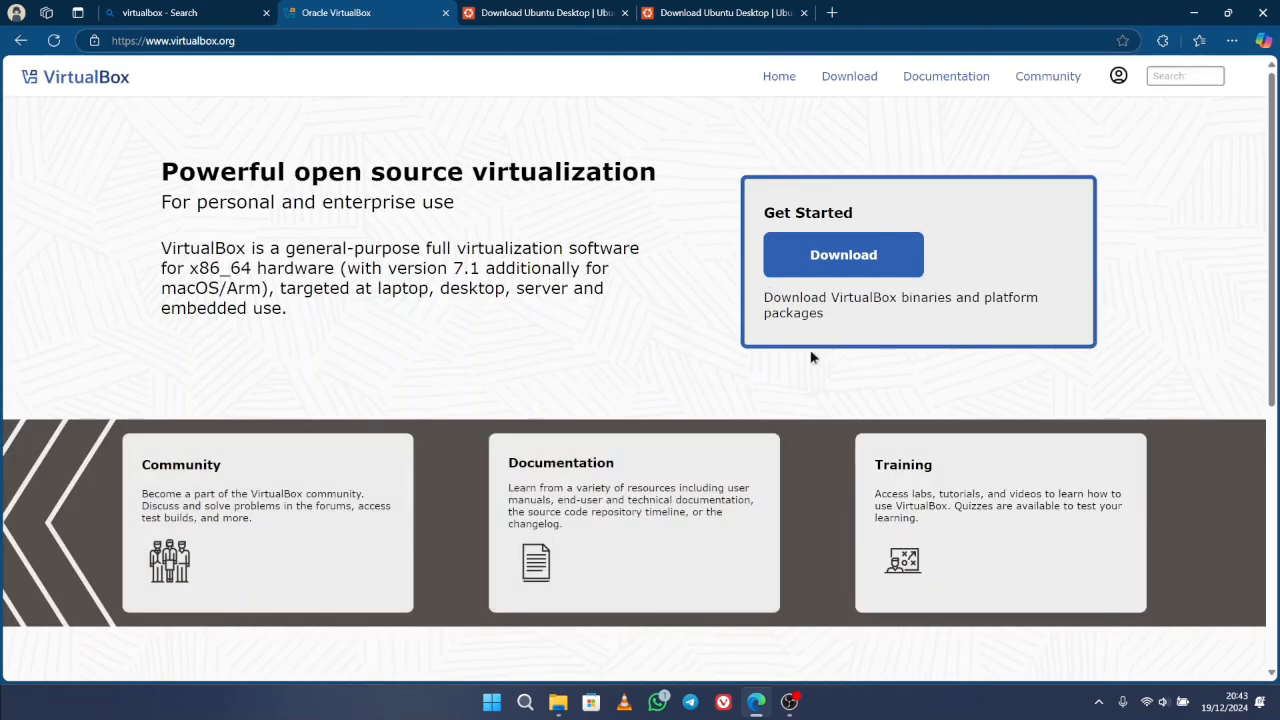
left_click(816, 261)
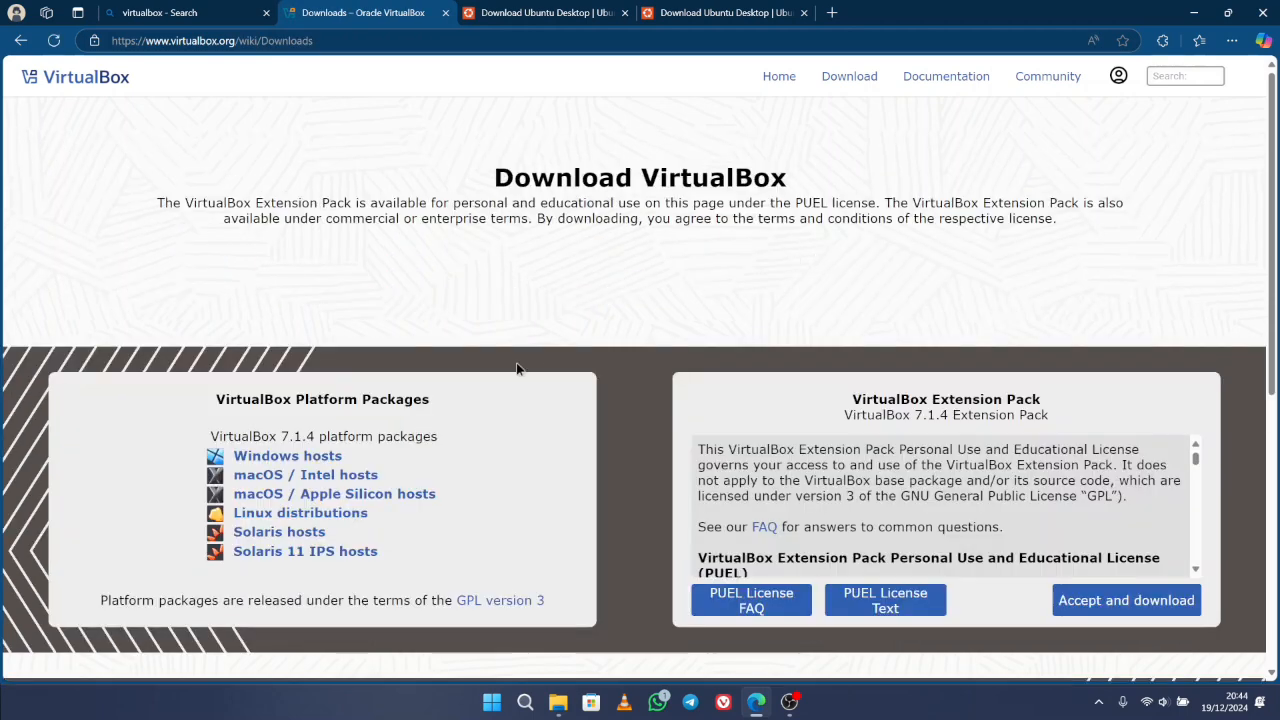
left_click_drag(199, 437, 374, 421)
left_click(423, 437)
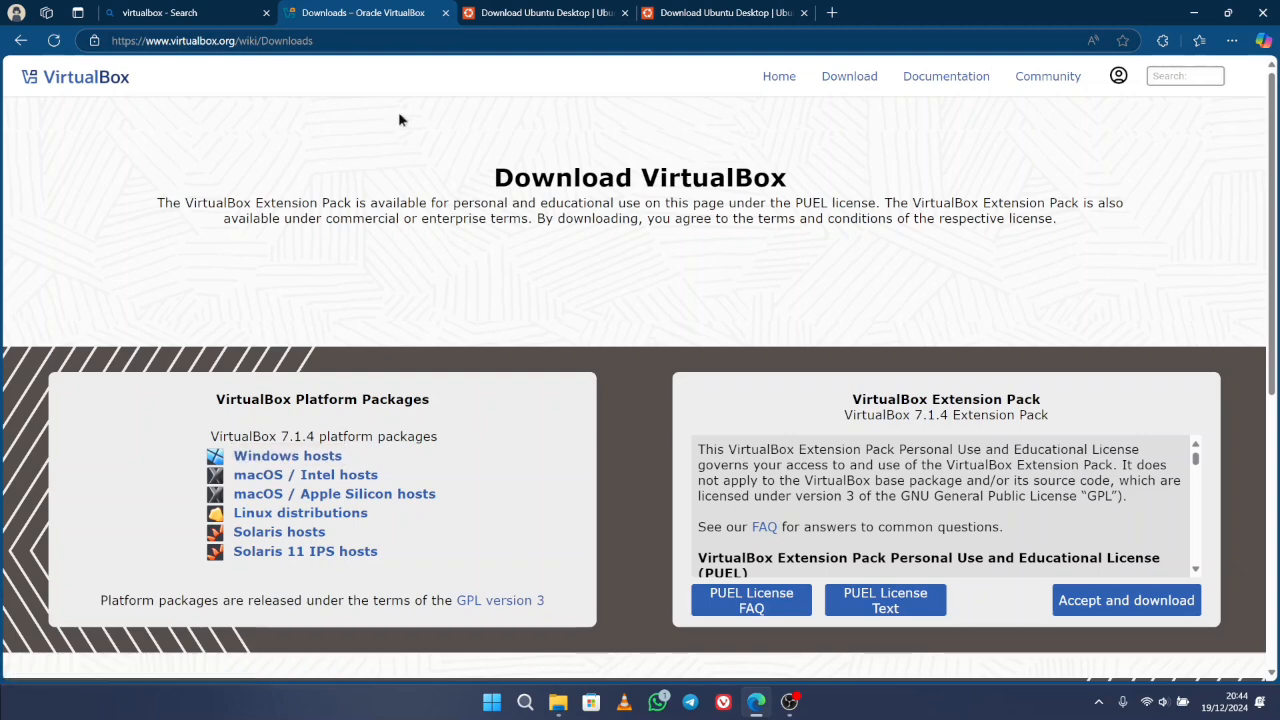
left_click(446, 13)
- Confirm VirtualBox-7.1.4-165100-Win.exe is in Downloads, then return to the Ubuntu download page
left_click(558, 702)
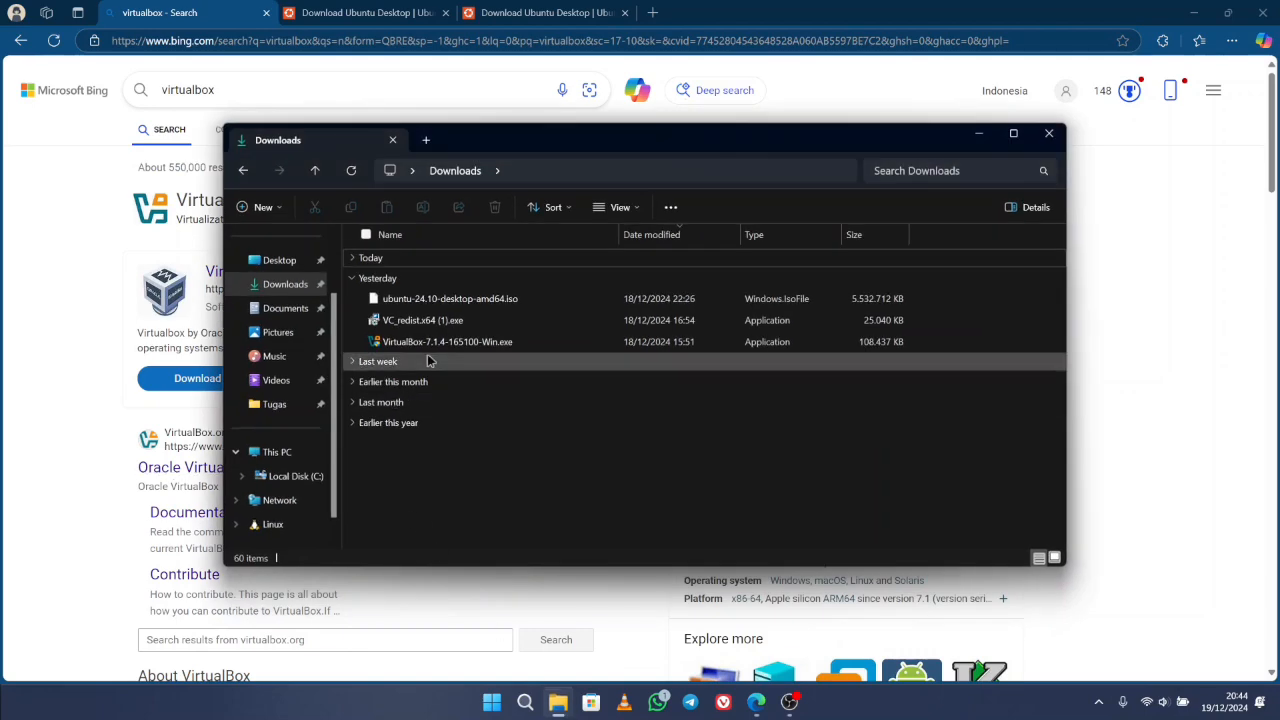
left_click(435, 342)
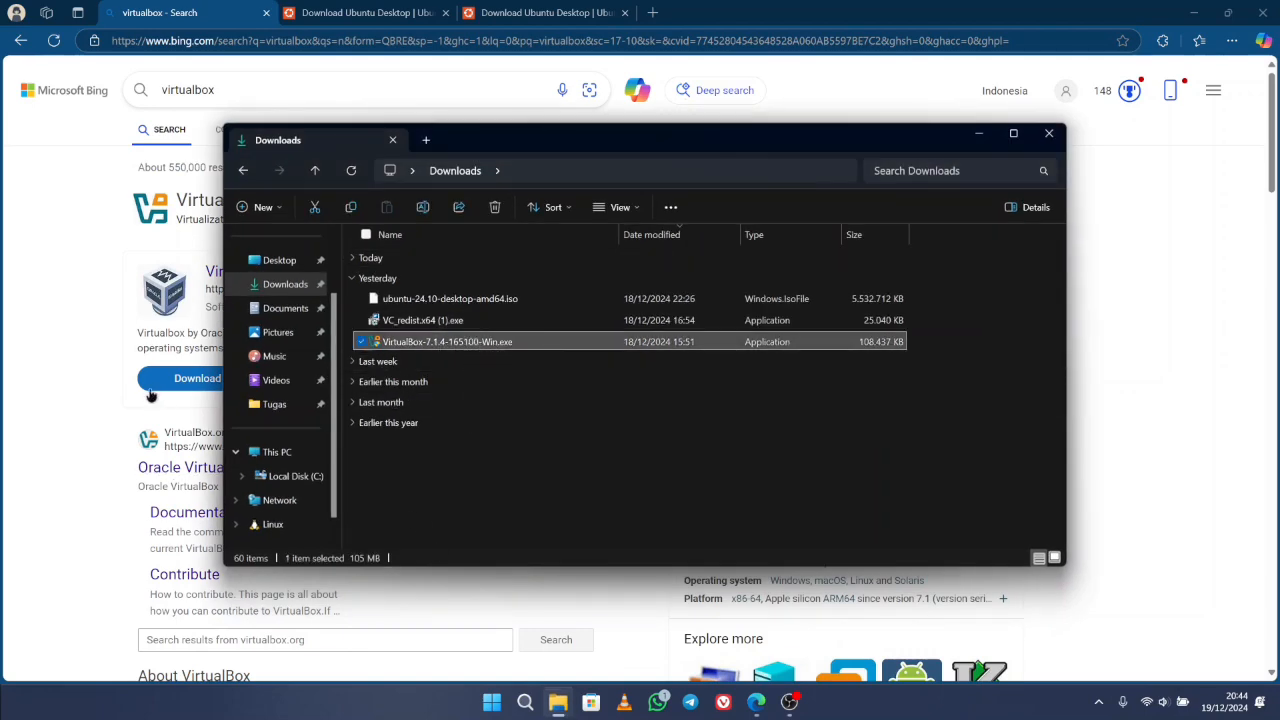
left_click(55, 380)
left_click(341, 10)
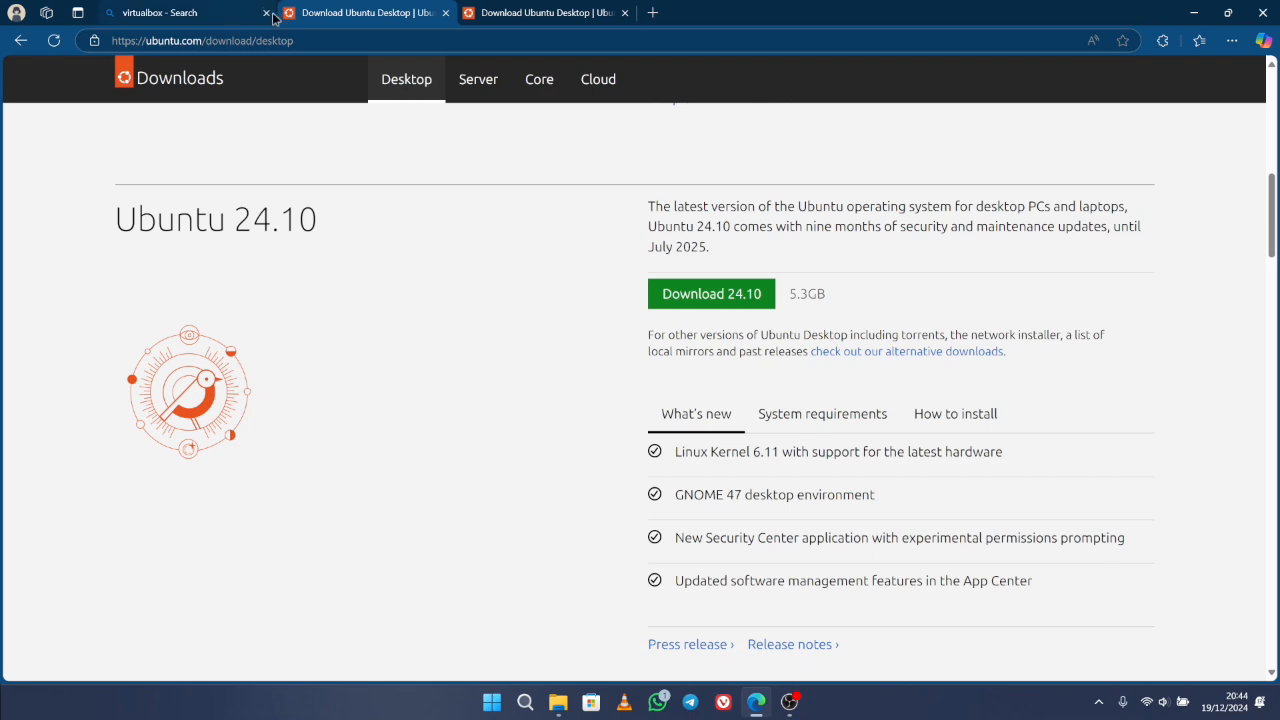
- Search Bing for 'ubuntu' and open the Get Ubuntu download page
left_click(213, 20)
left_click(187, 89)
type("ubuntu")
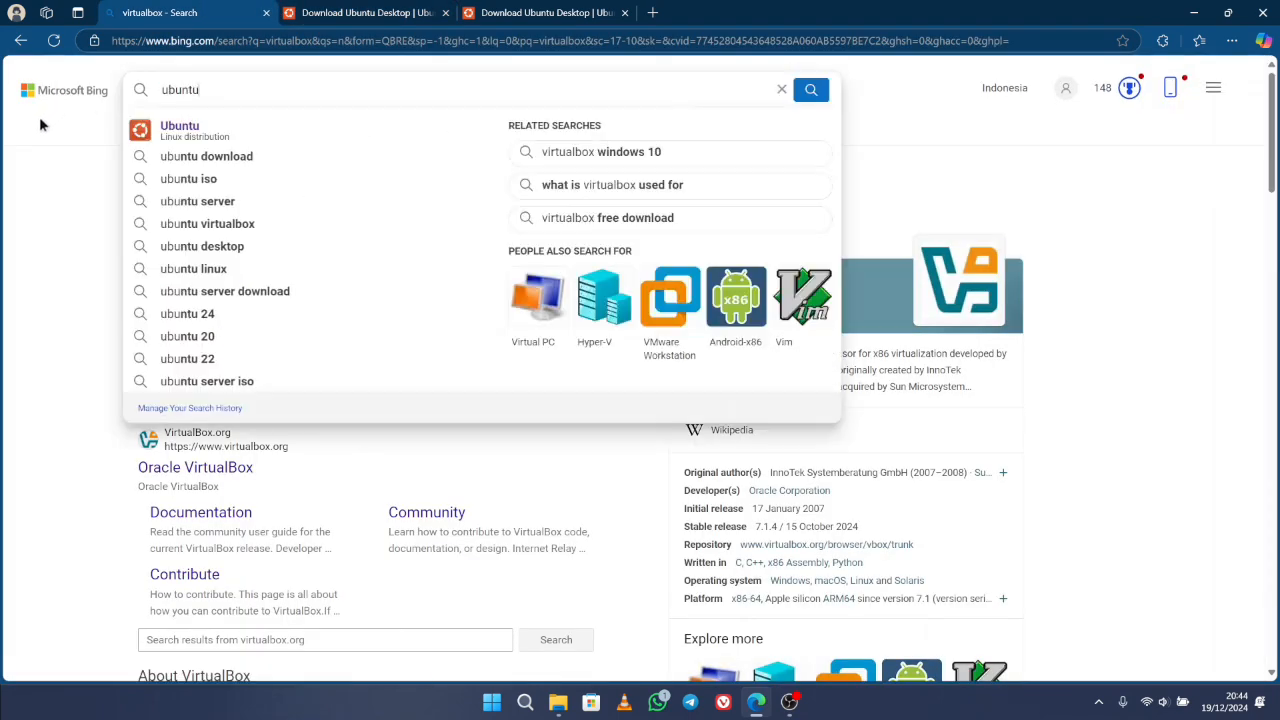
key("Return")
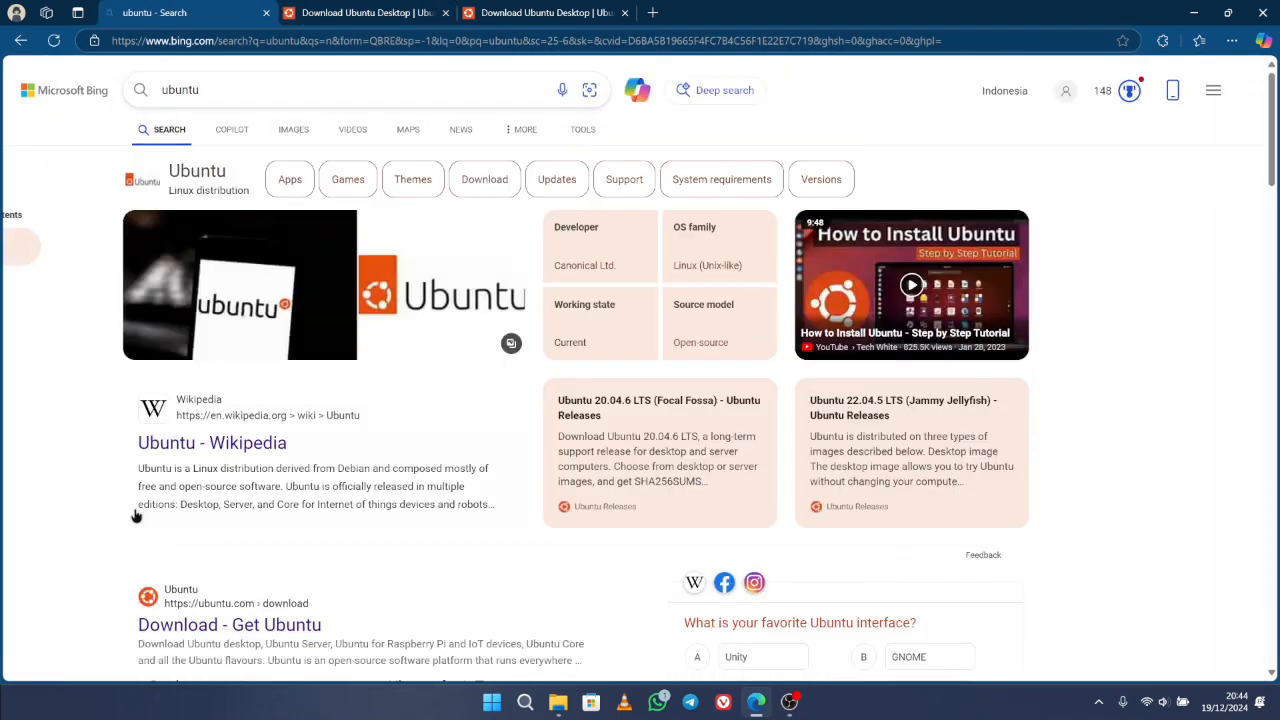
scroll(153, 470, "down", 2)
left_click(238, 401)
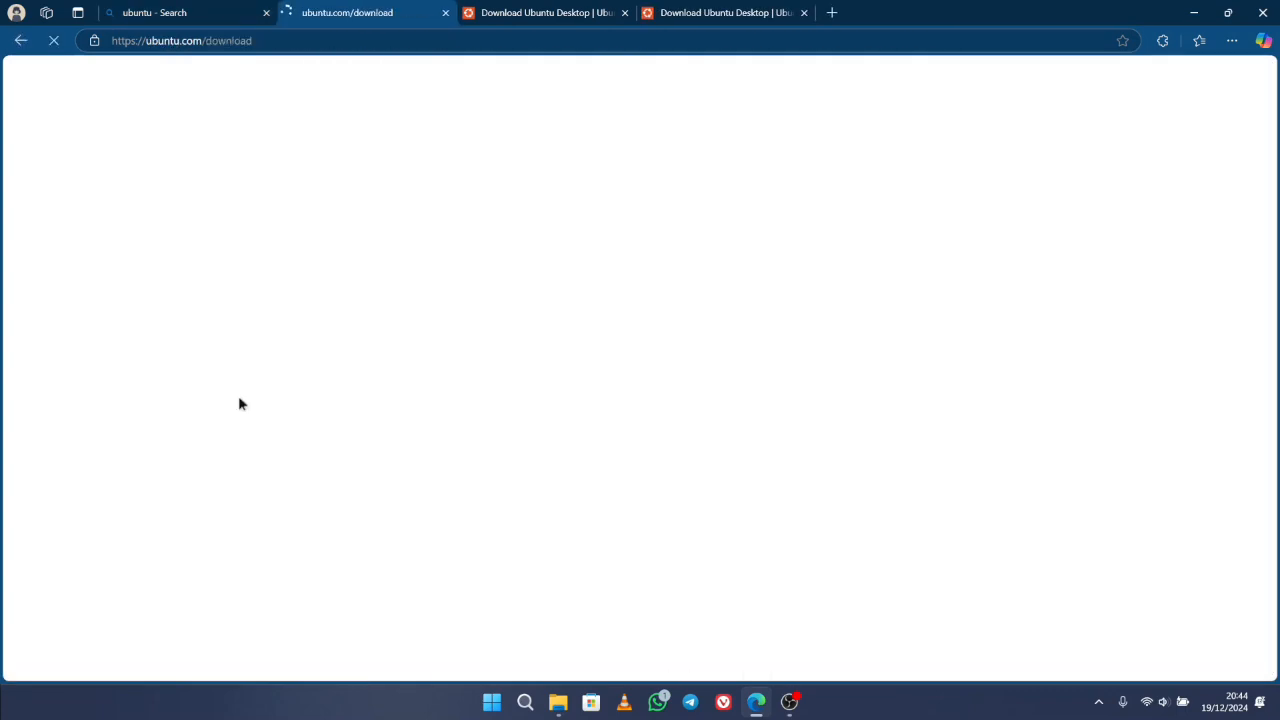
- Open the Ubuntu Desktop download page and scroll to the 24.10 release
scroll(399, 476, "down", 1)
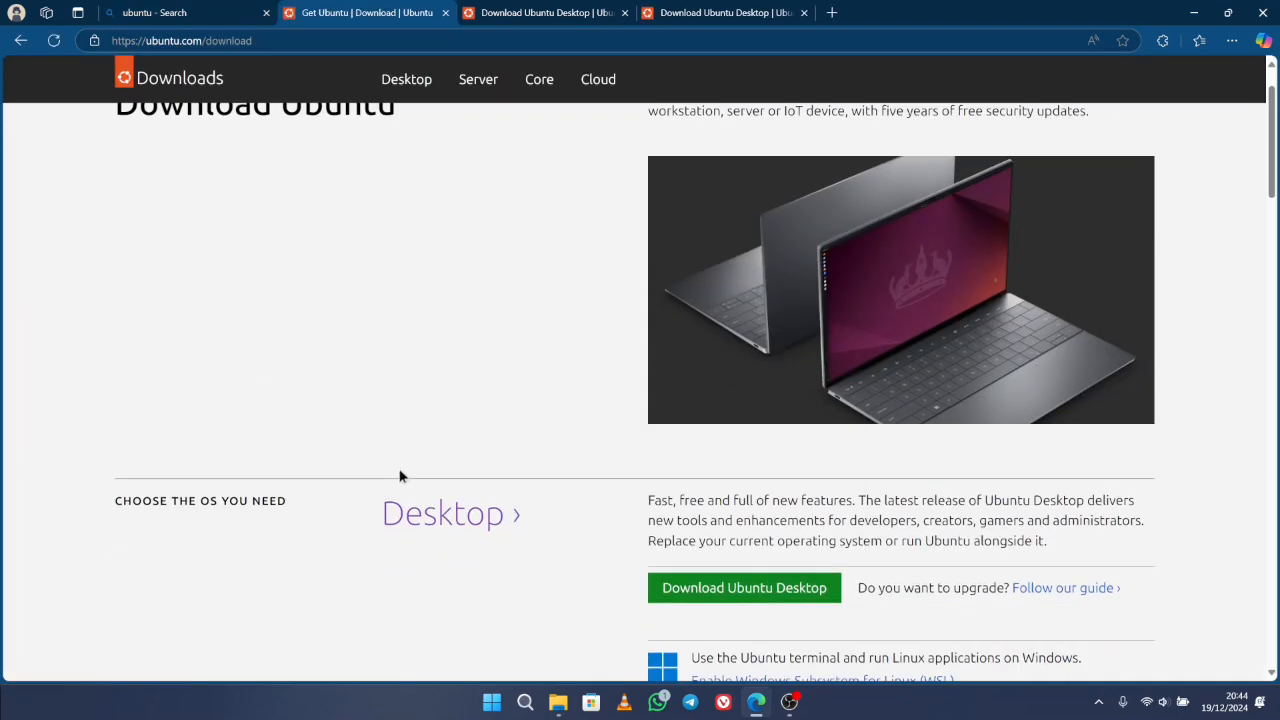
scroll(399, 476, "down", 1)
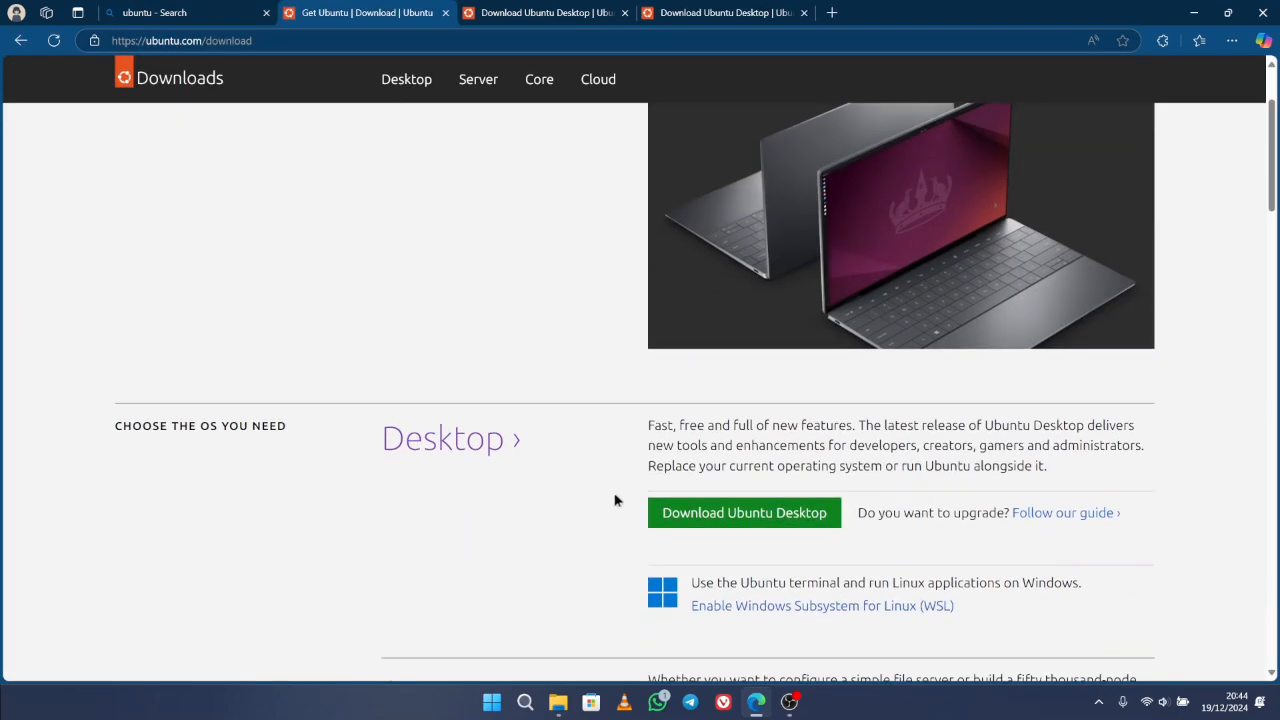
left_click(717, 522)
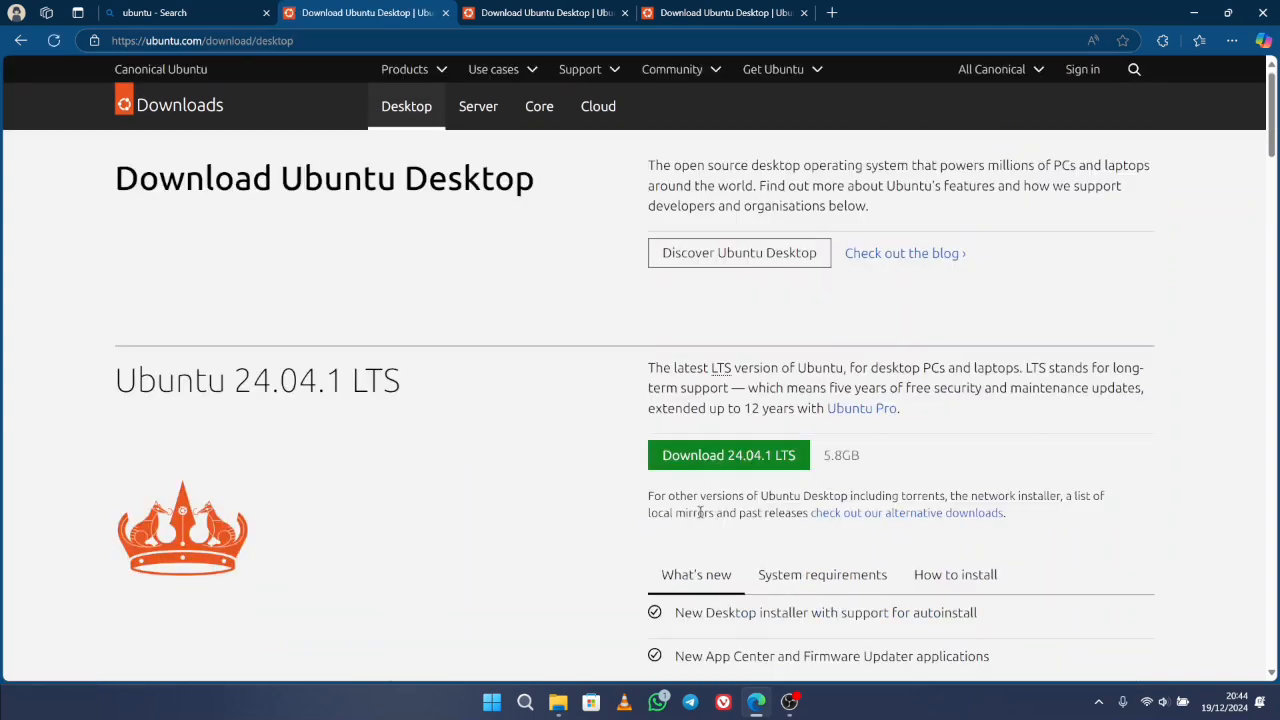
scroll(699, 512, "down", 7)
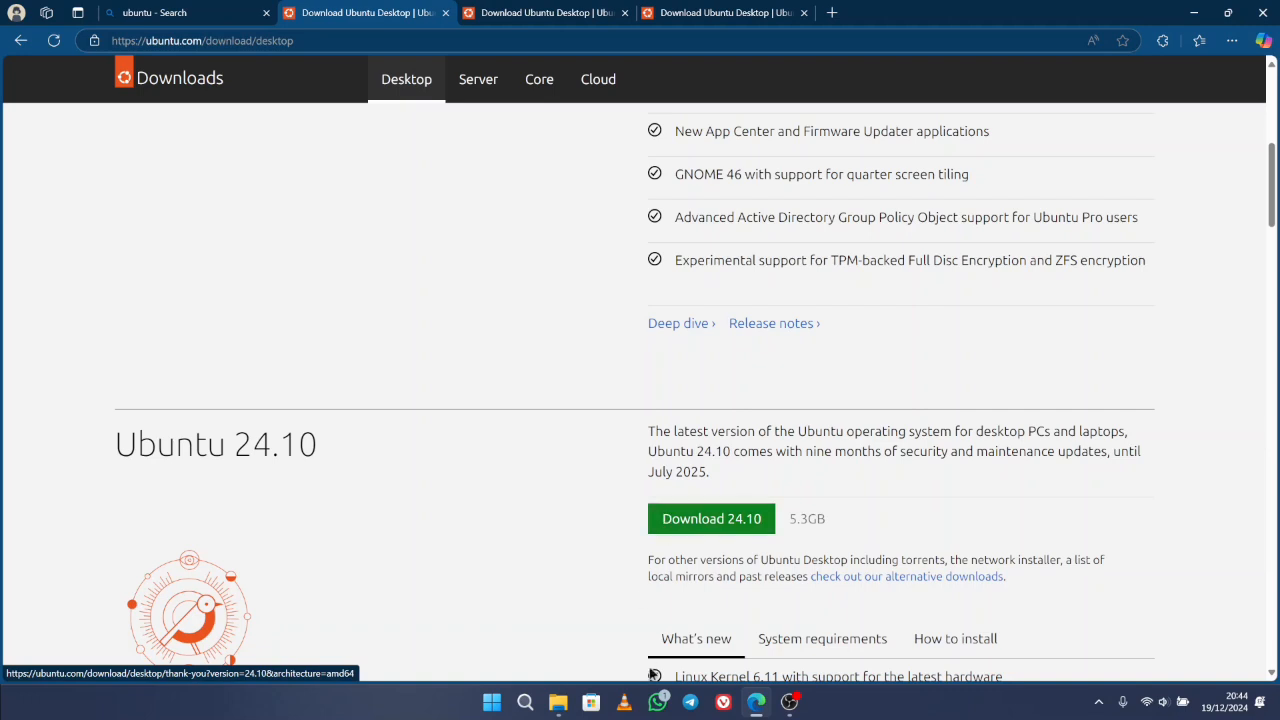
- Confirm ubuntu-24.10-desktop-amd64.iso is in Downloads, then minimise Explorer and the browser
left_click(558, 702)
left_click(488, 302)
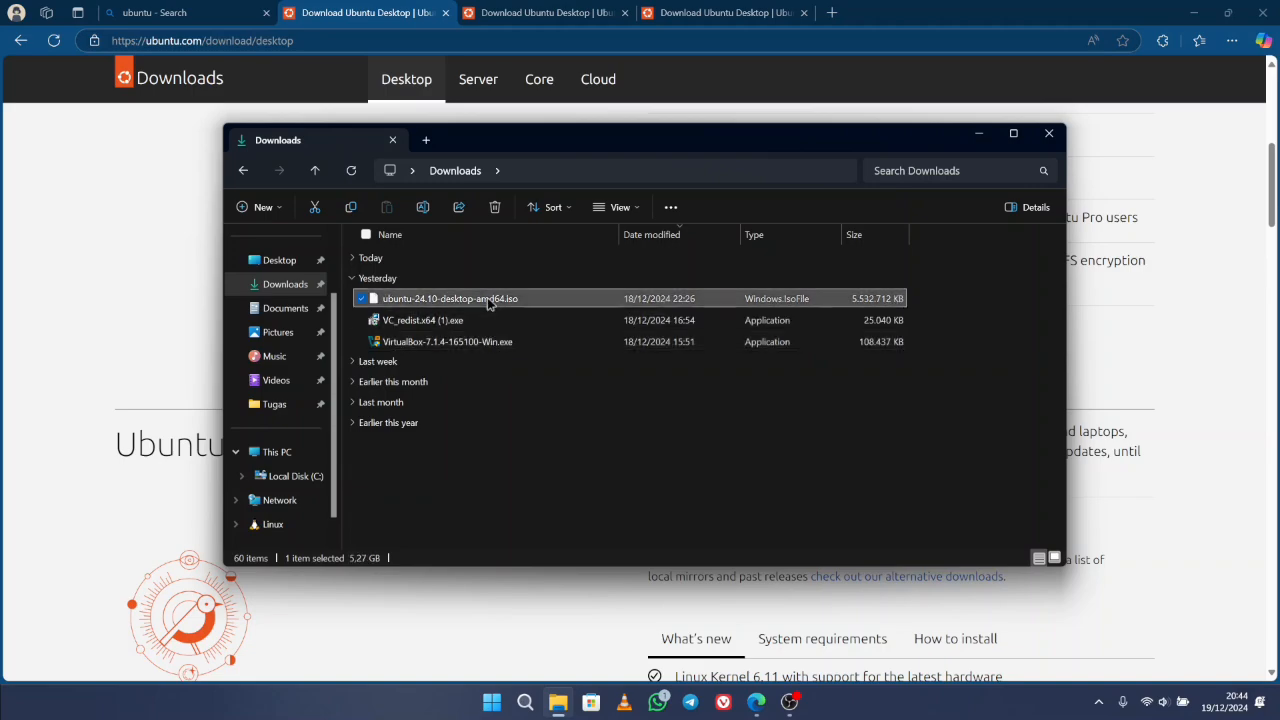
left_click(977, 134)
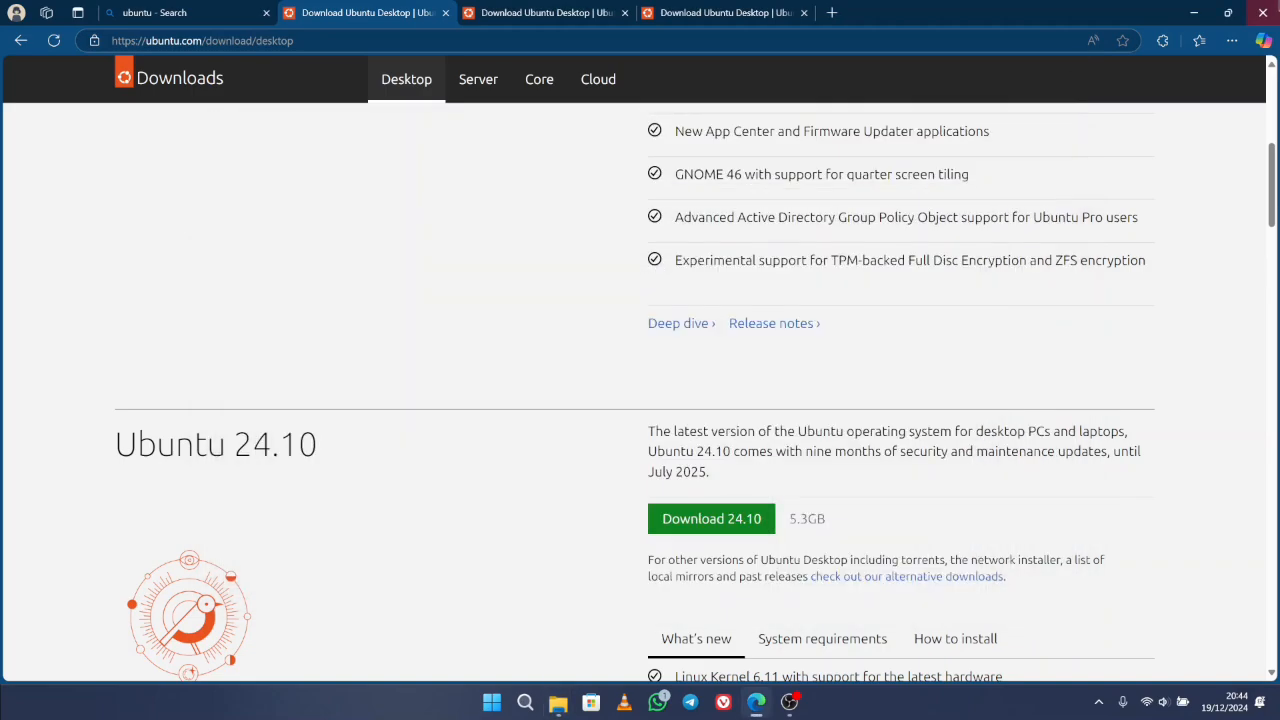
left_click(756, 702)
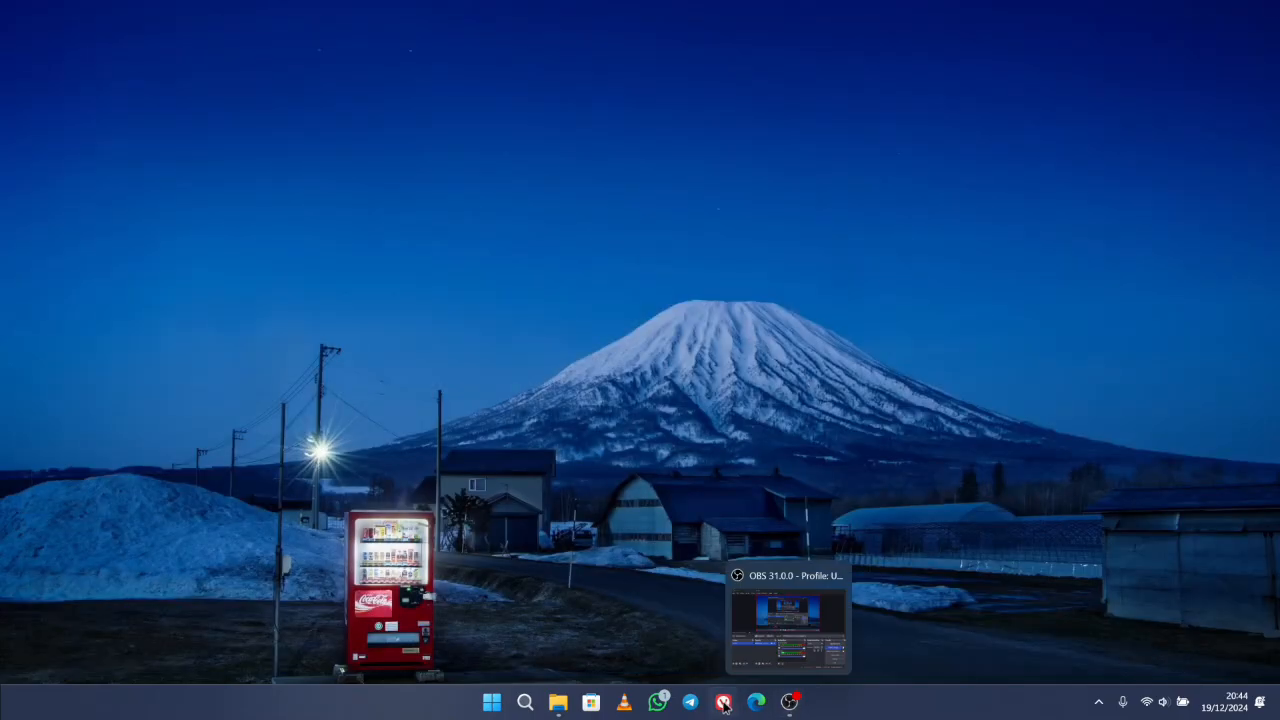
- Launch Oracle VirtualBox by searching 'virtua' in the Start menu
left_click(492, 702)
type("virtua")
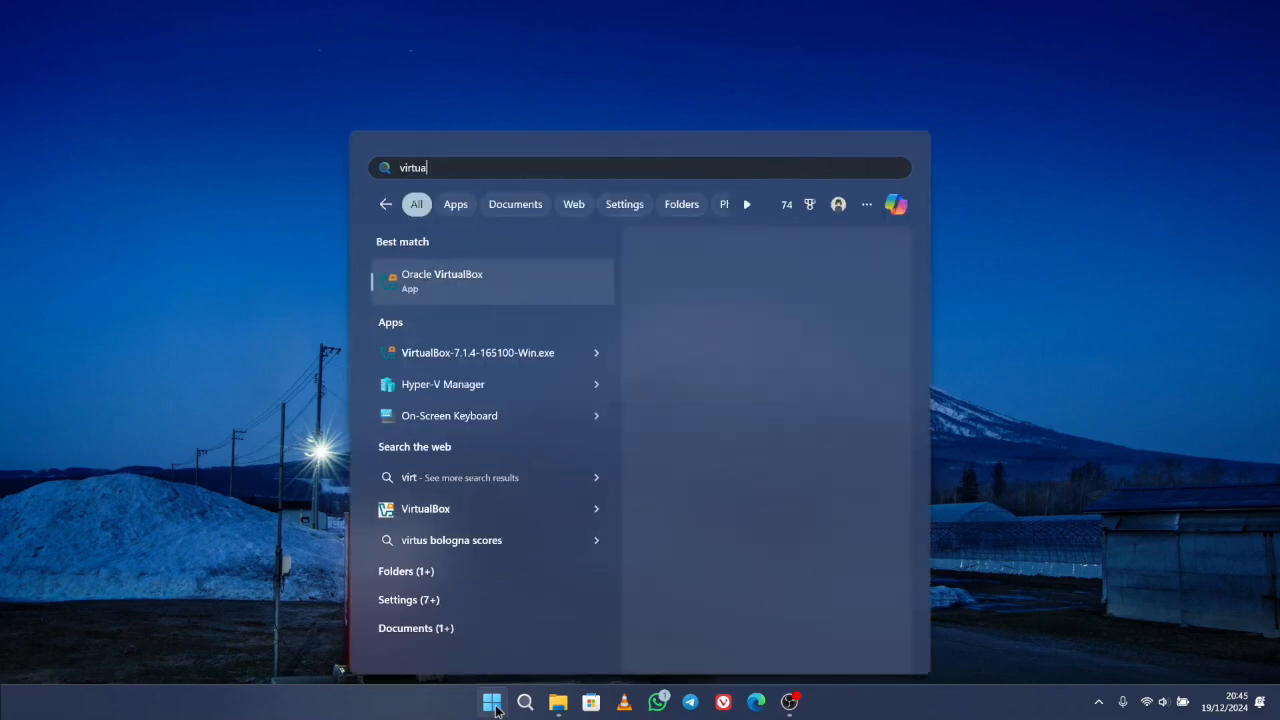
left_click(493, 704)
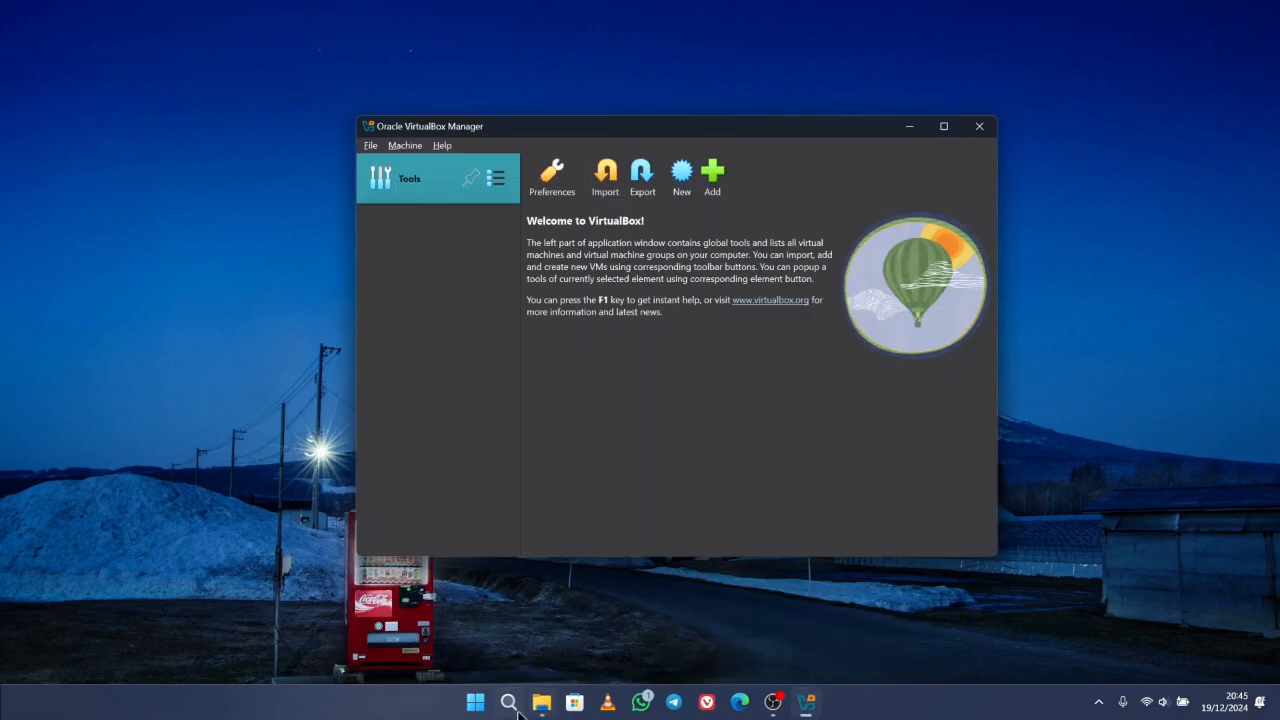
mouse_move(536, 710)
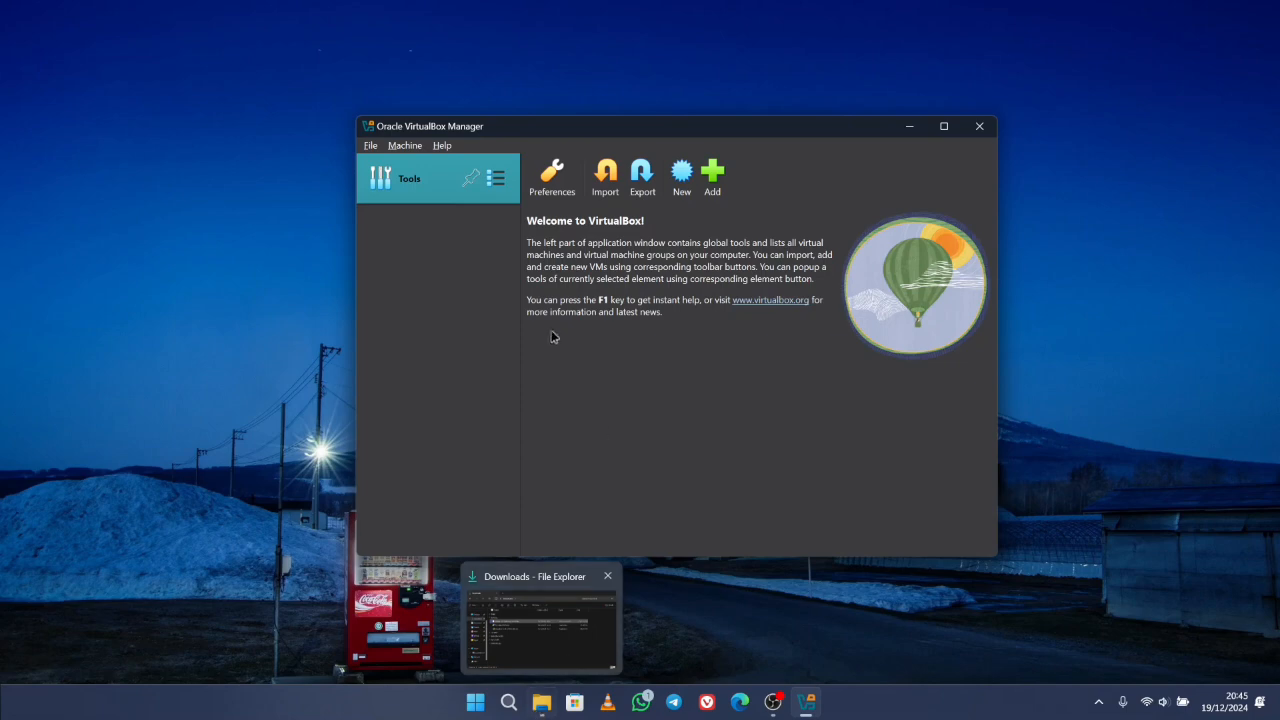
- Create a new VM named Ubuntu using ubuntu-24.10-desktop-amd64.iso from Downloads as its install image
left_click(683, 178)
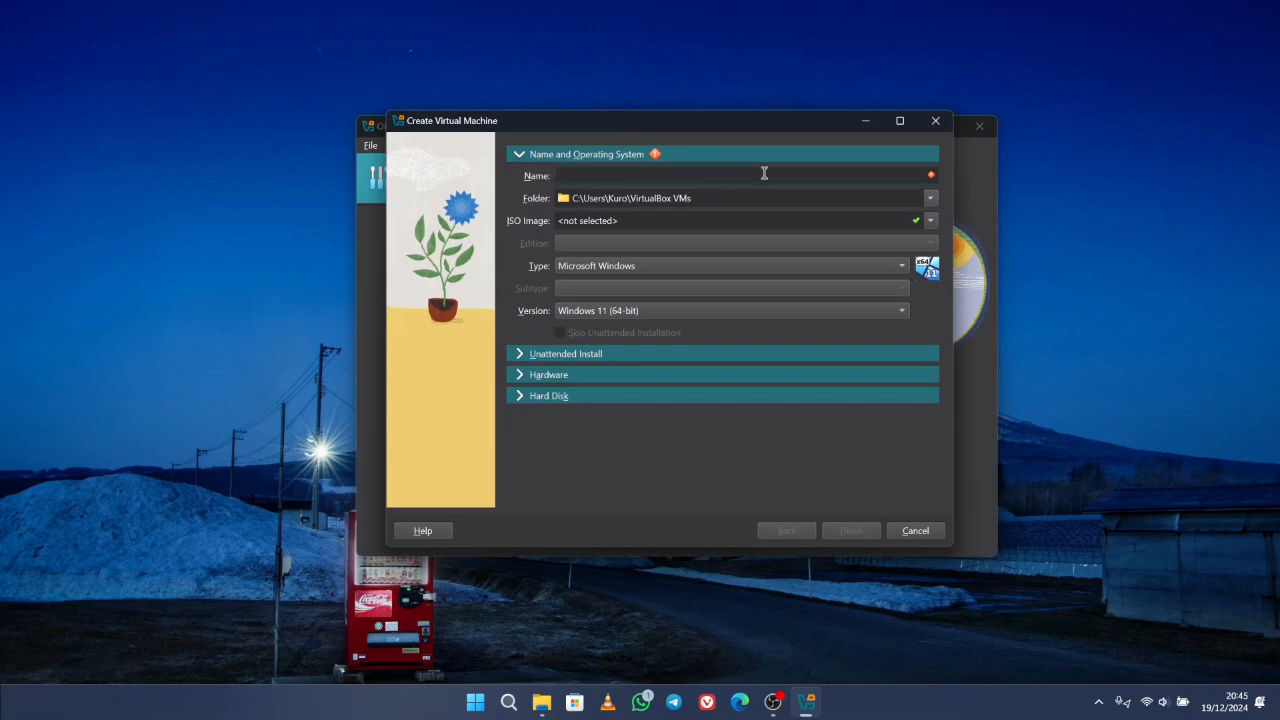
type("Ubuntu")
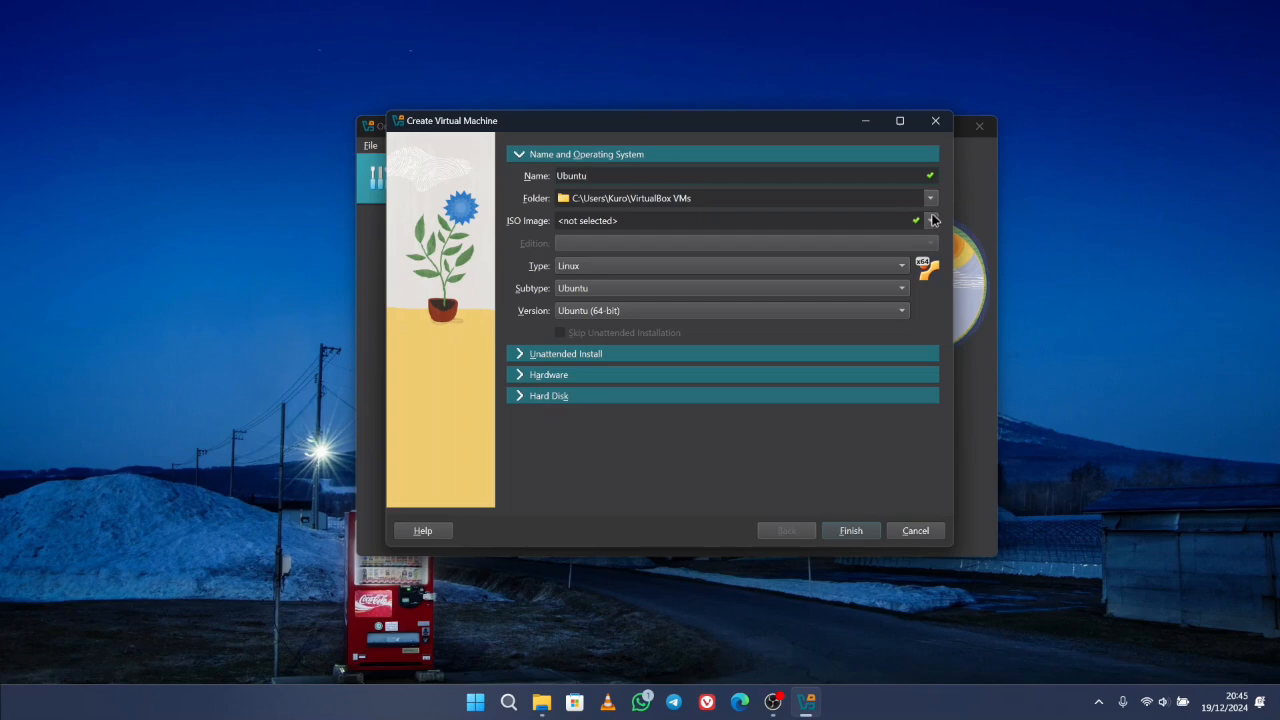
left_click(931, 220)
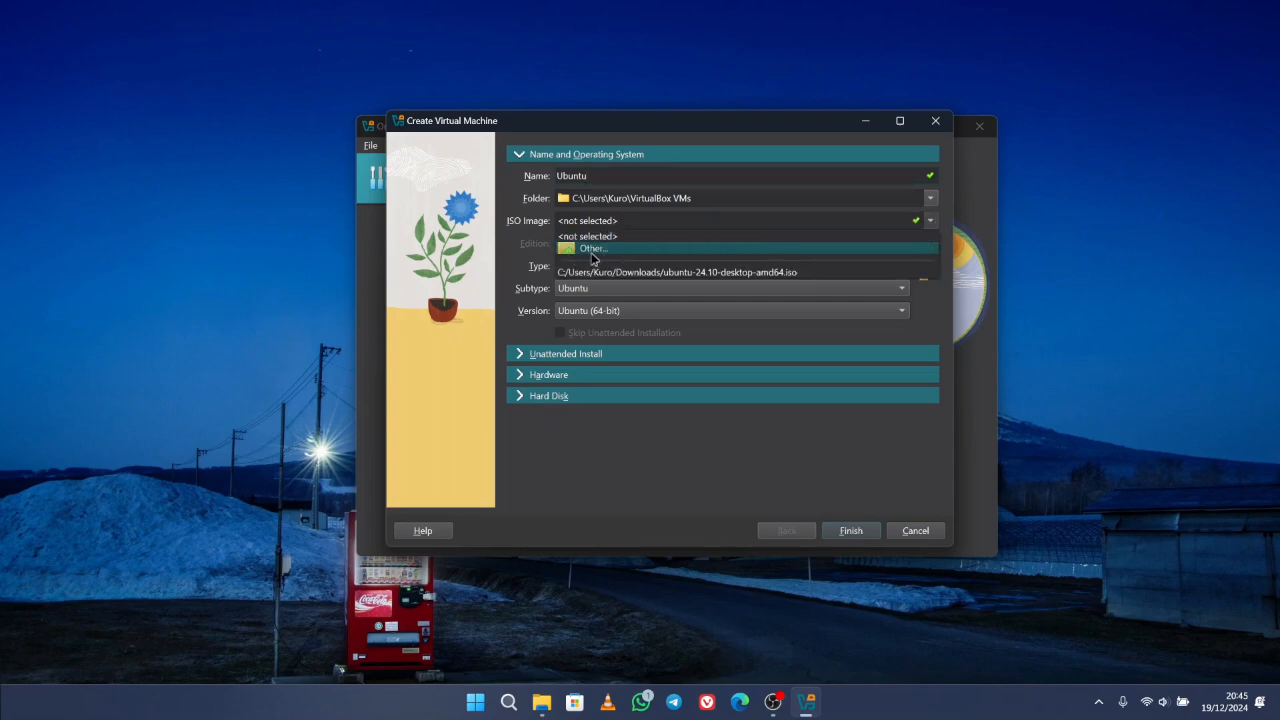
left_click(593, 252)
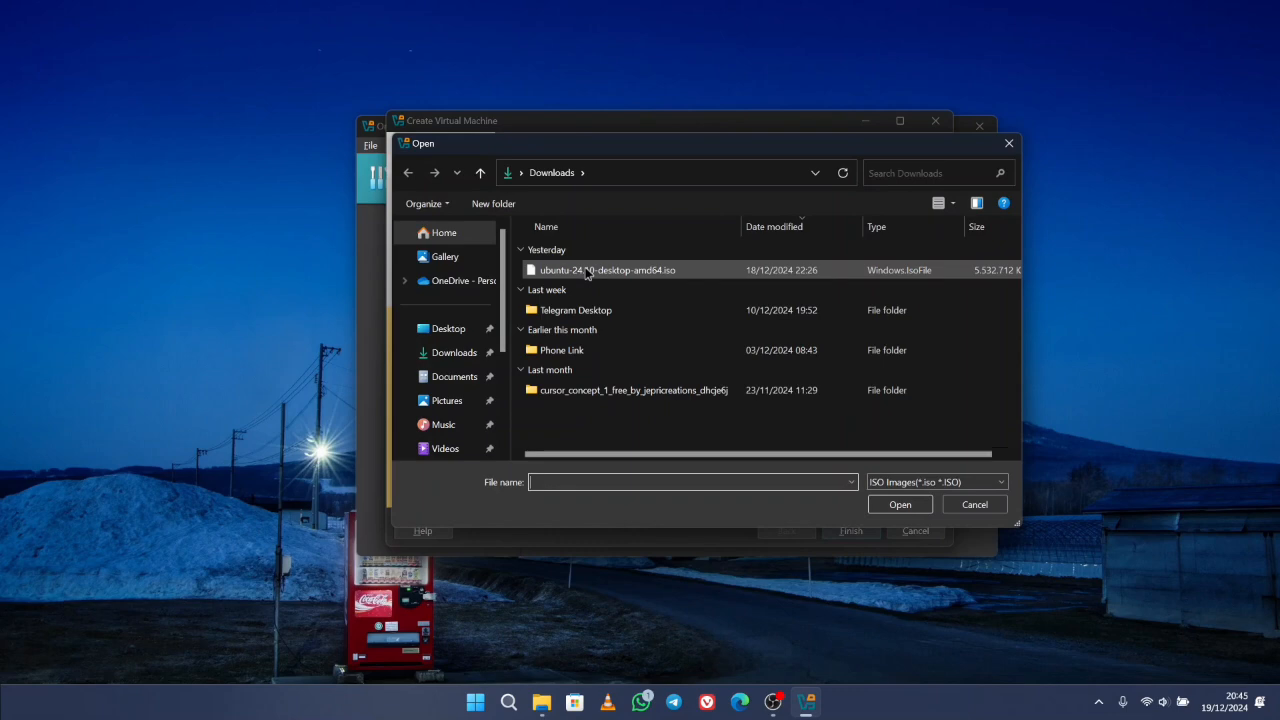
double_click(588, 272)
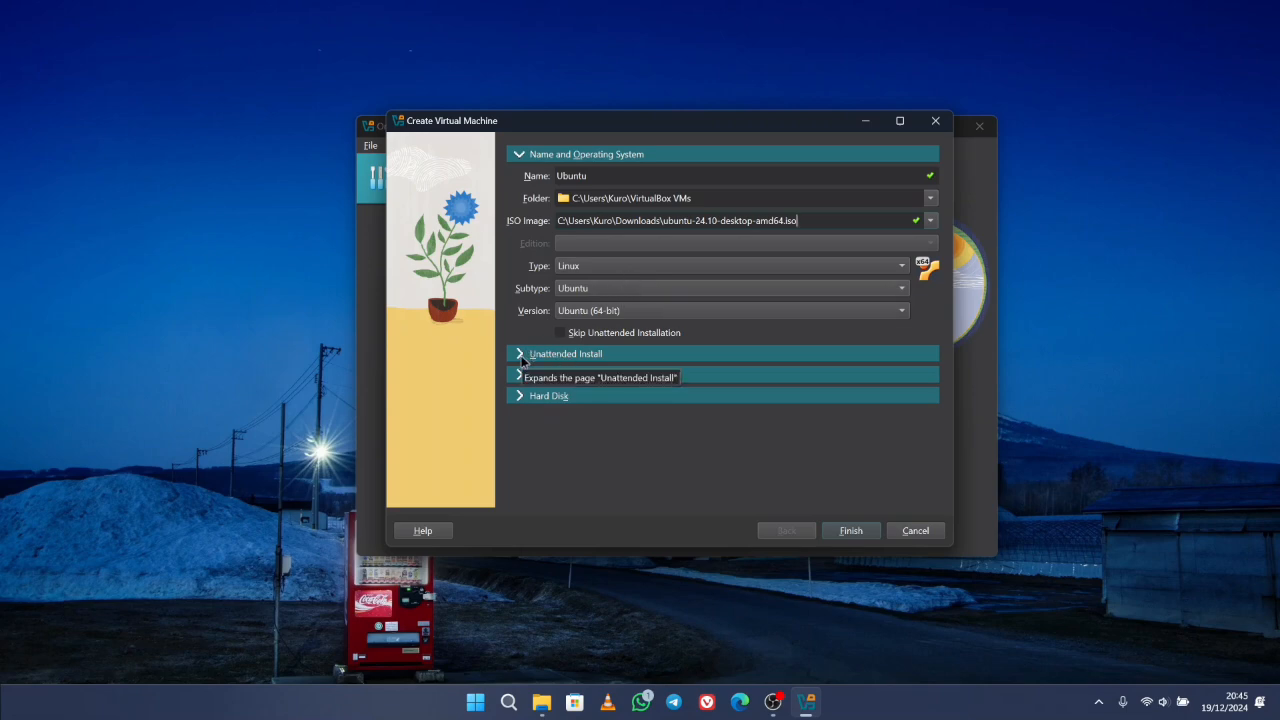
- Reveal the unattended install account password in plain text and show the Hardware settings
left_click(522, 356)
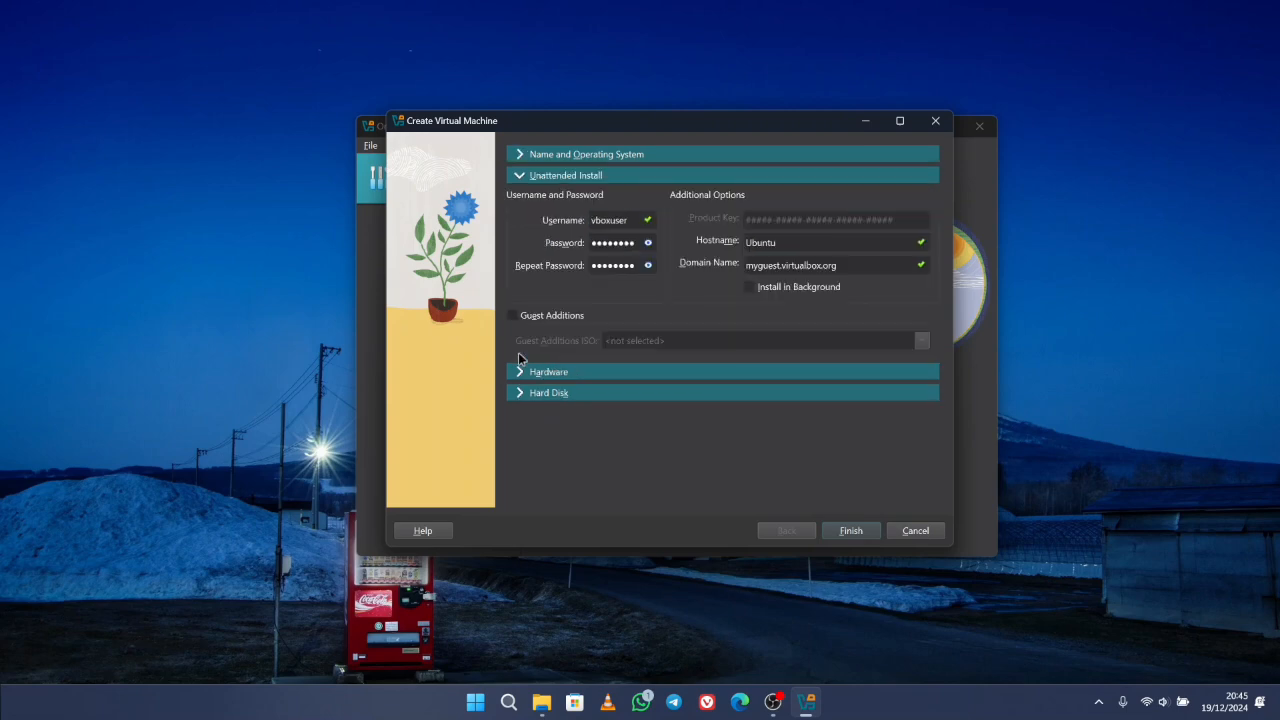
left_click(649, 243)
left_click(519, 378)
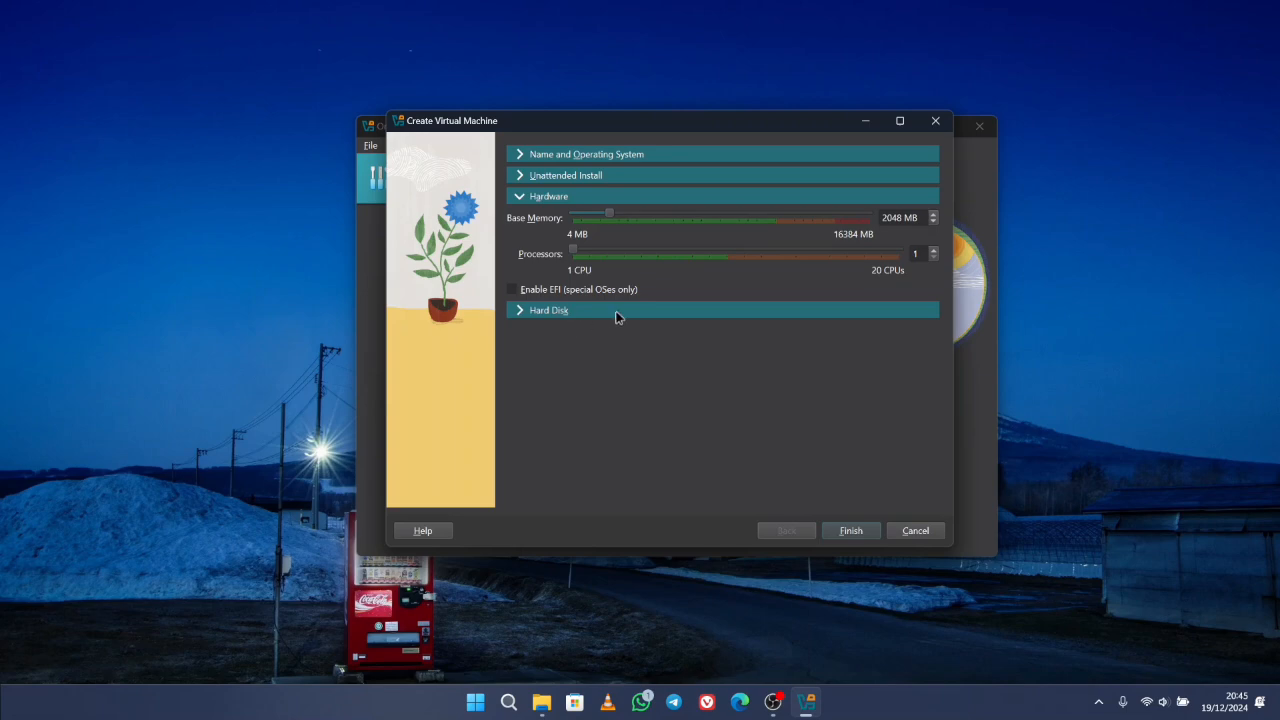
- Set the Ubuntu VM's base memory to 4096 MB and processors to 2
left_click_drag(609, 219, 646, 222)
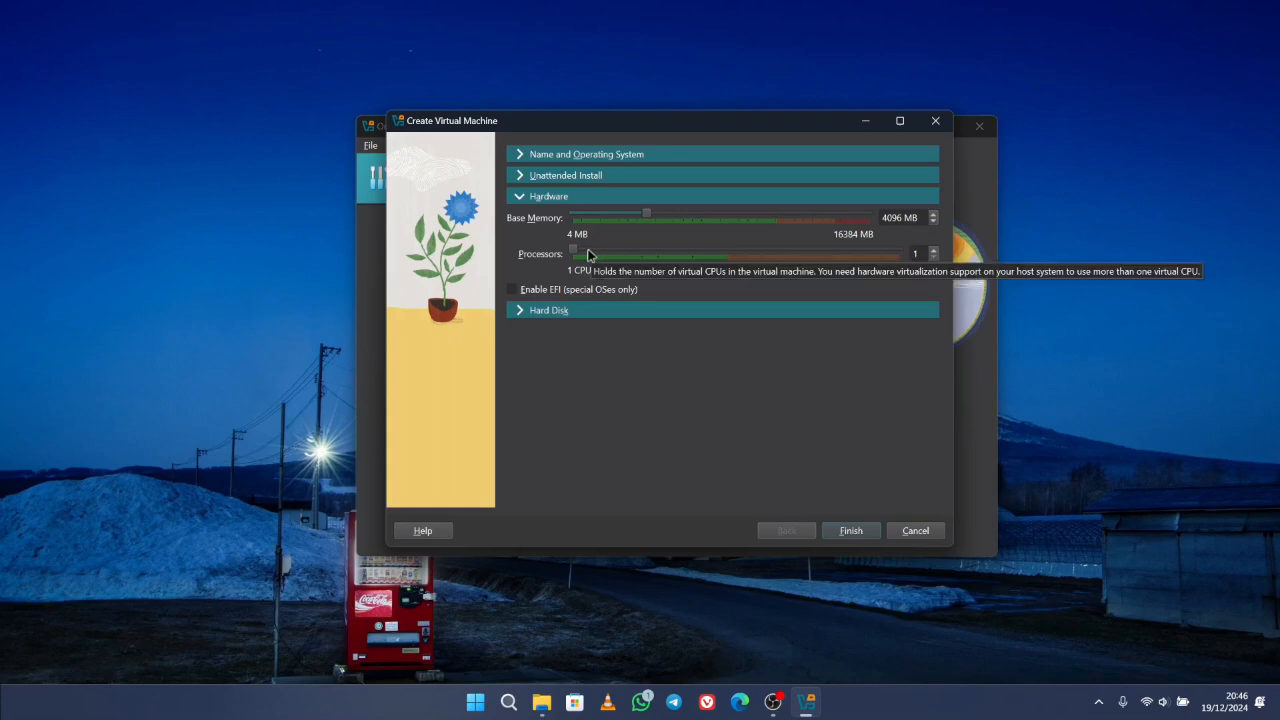
left_click(588, 254)
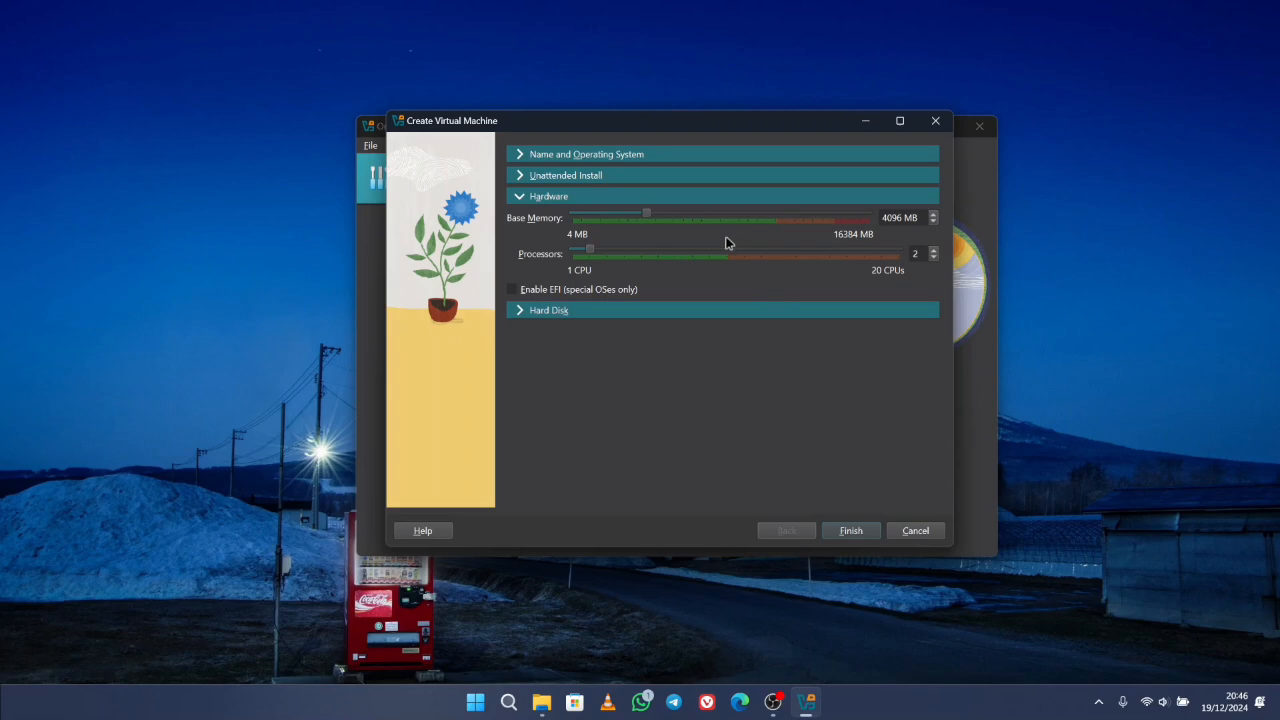
- Keep the new 25 GB VDI virtual hard disk and finish creating the Ubuntu VM
left_click(522, 313)
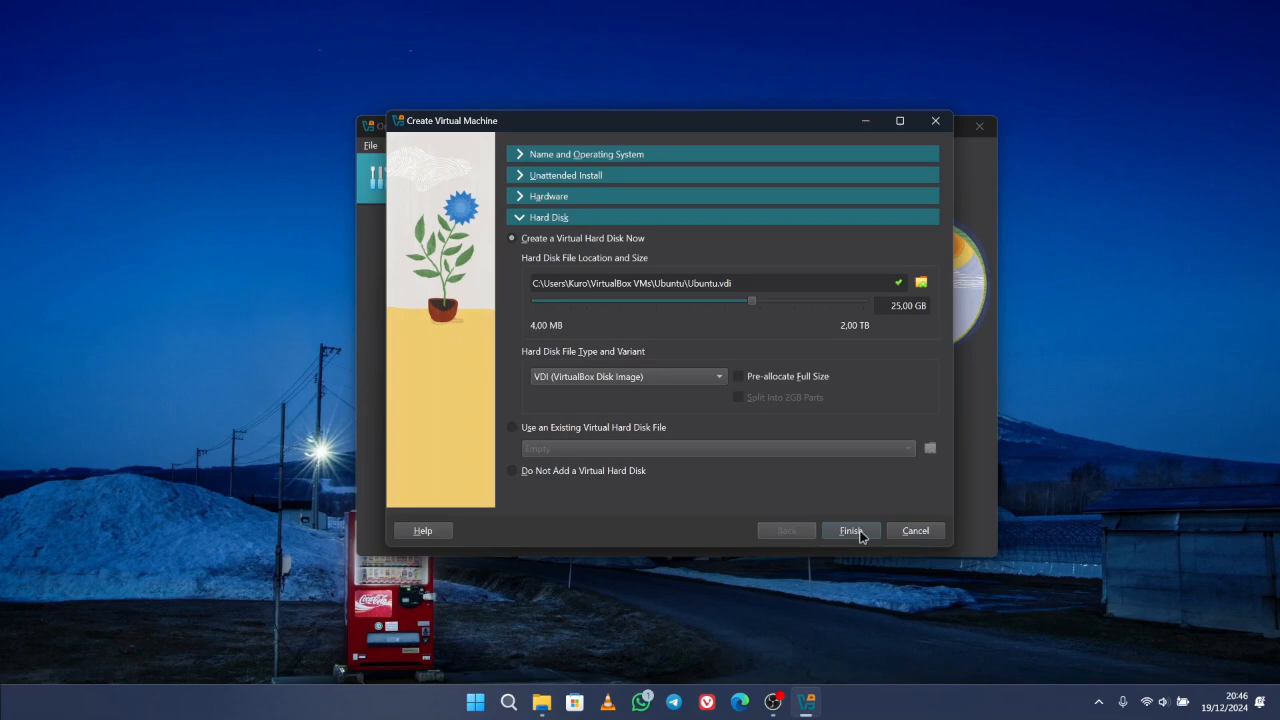
left_click(851, 531)
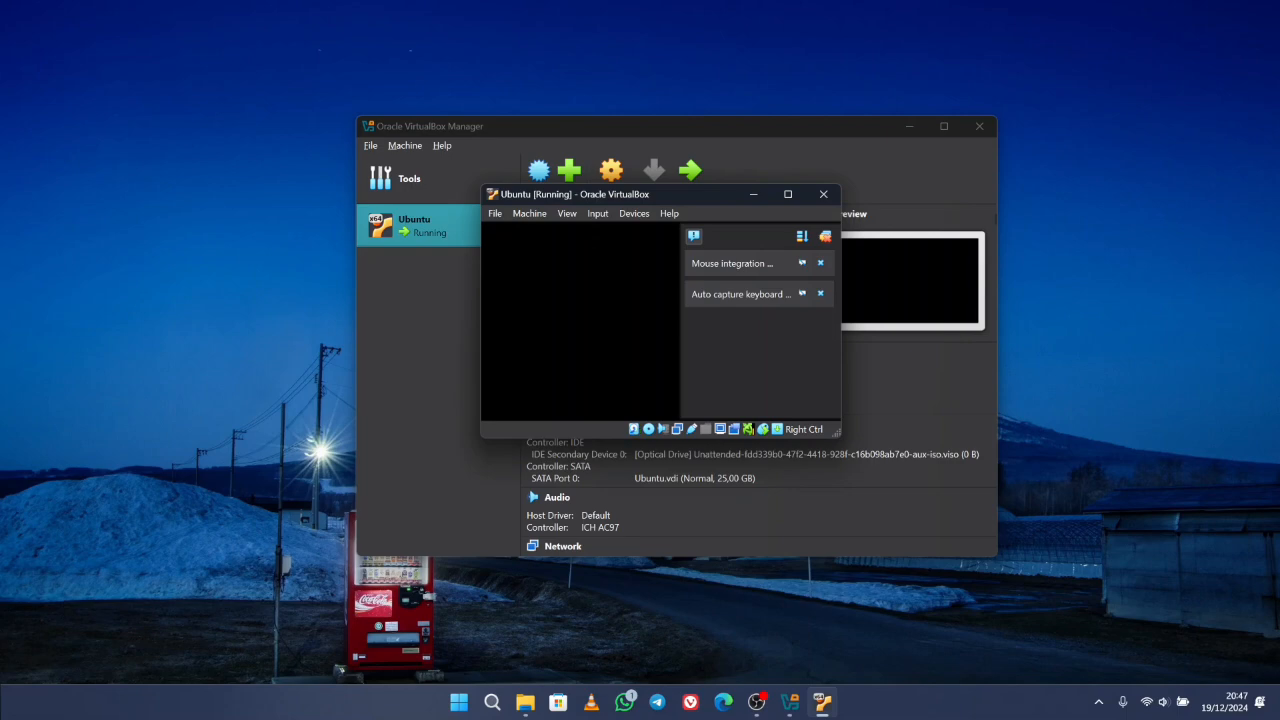
- Collapse the notification panel and maximize the VM window while the unattended install runs
left_click(693, 238)
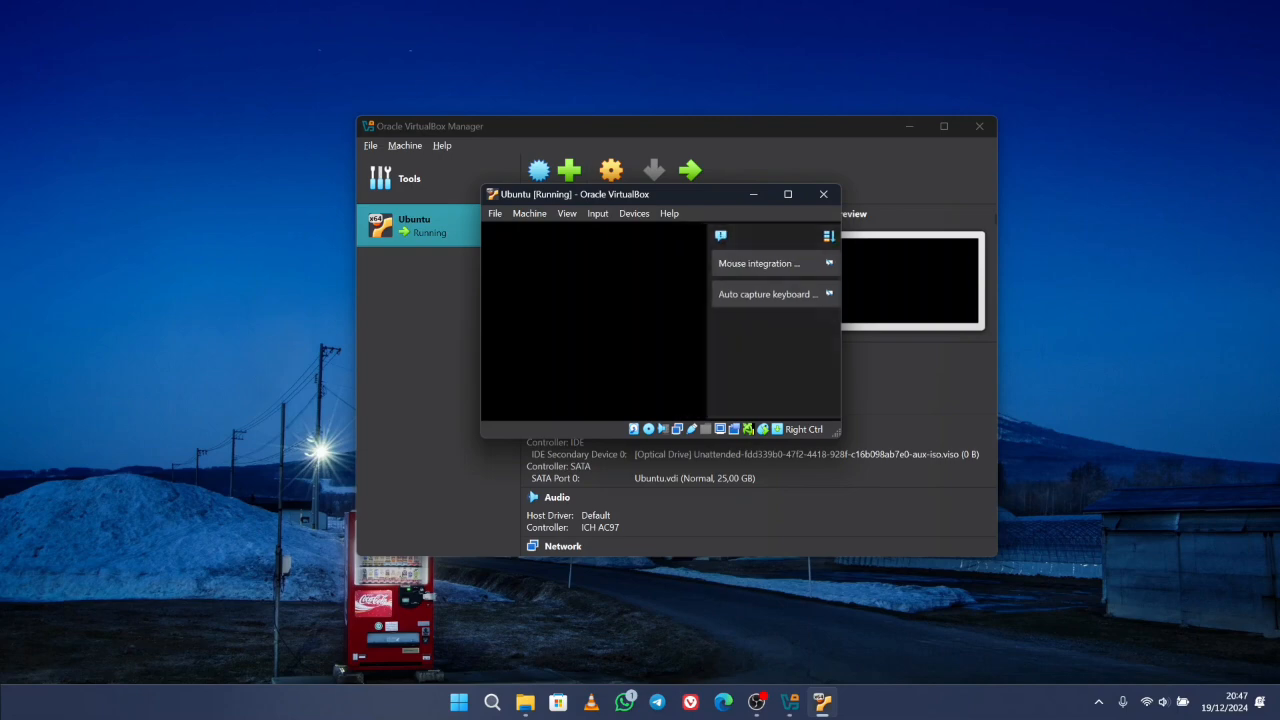
left_click(787, 194)
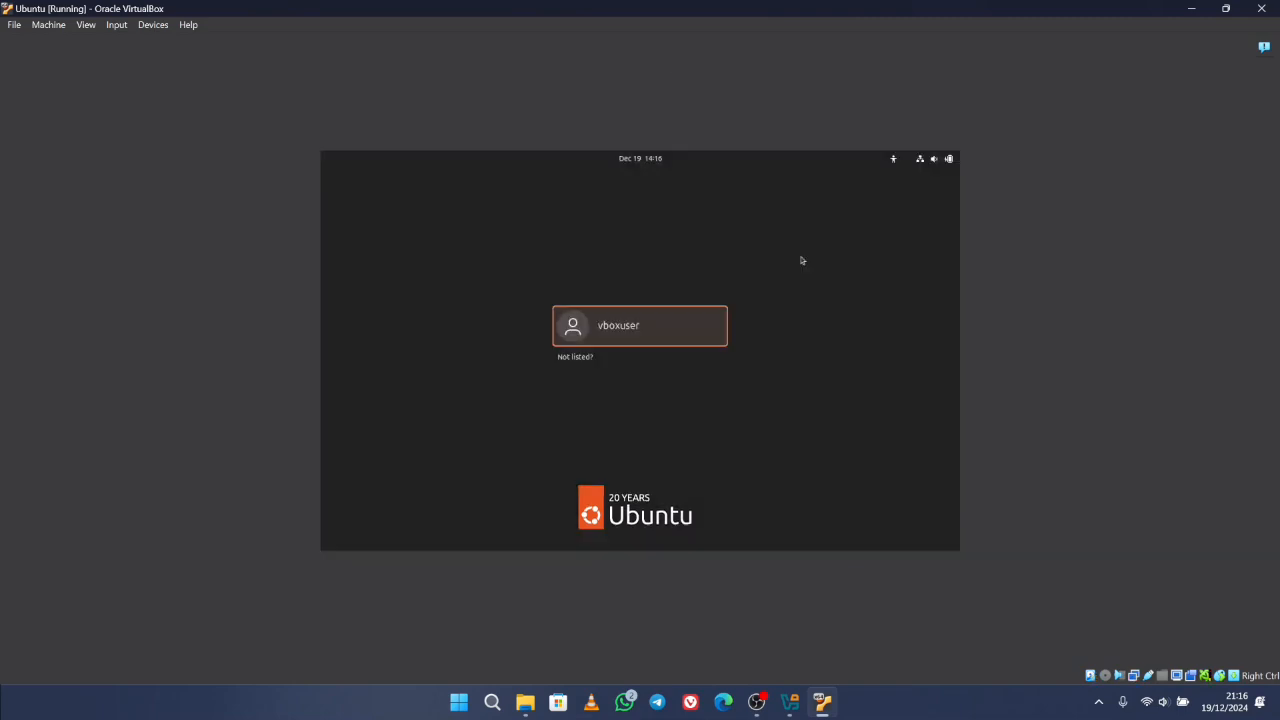
- Log in to the guest's user account with its password and leave Activities for the desktop
left_click(655, 335)
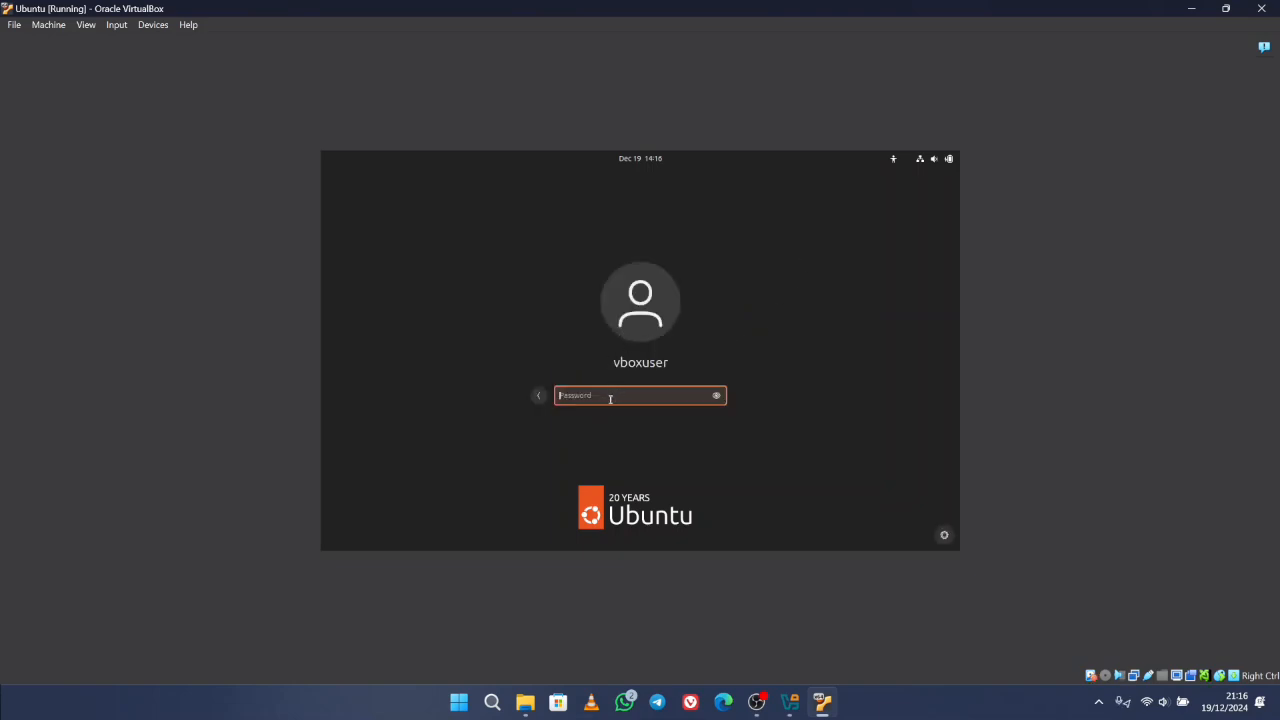
type("changeme")
left_click(716, 396)
key("Return")
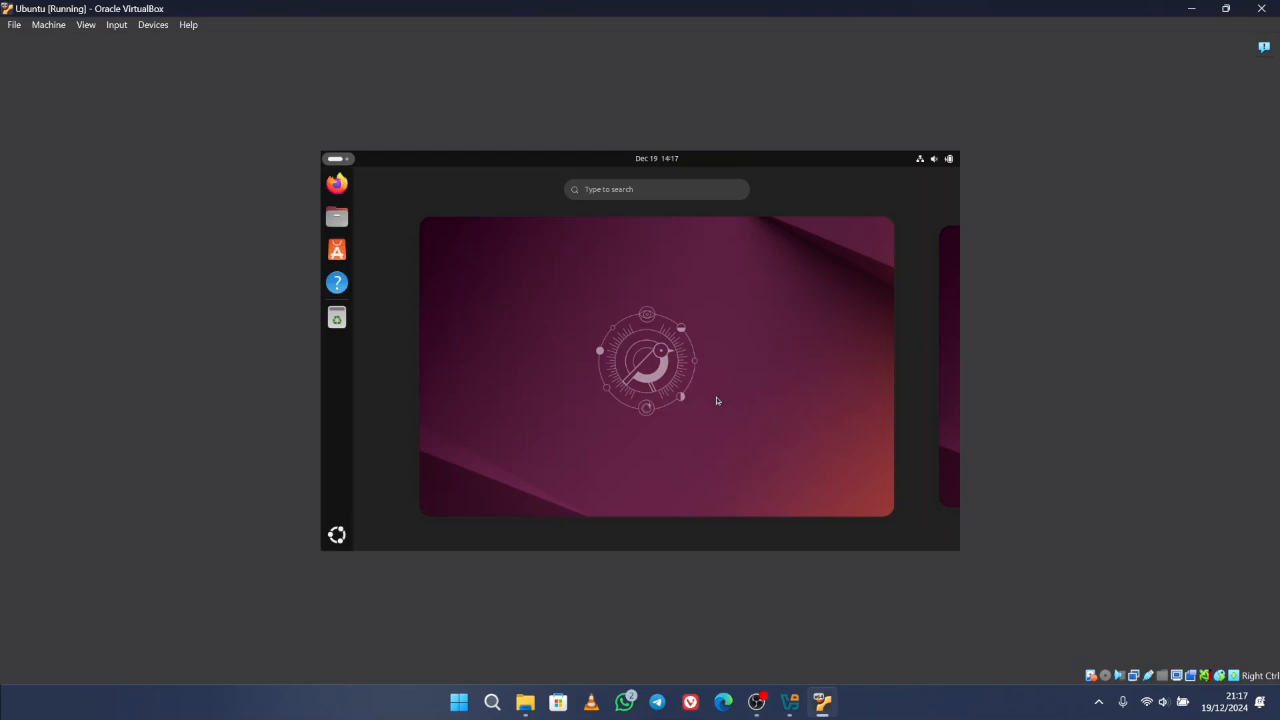
left_click(713, 401)
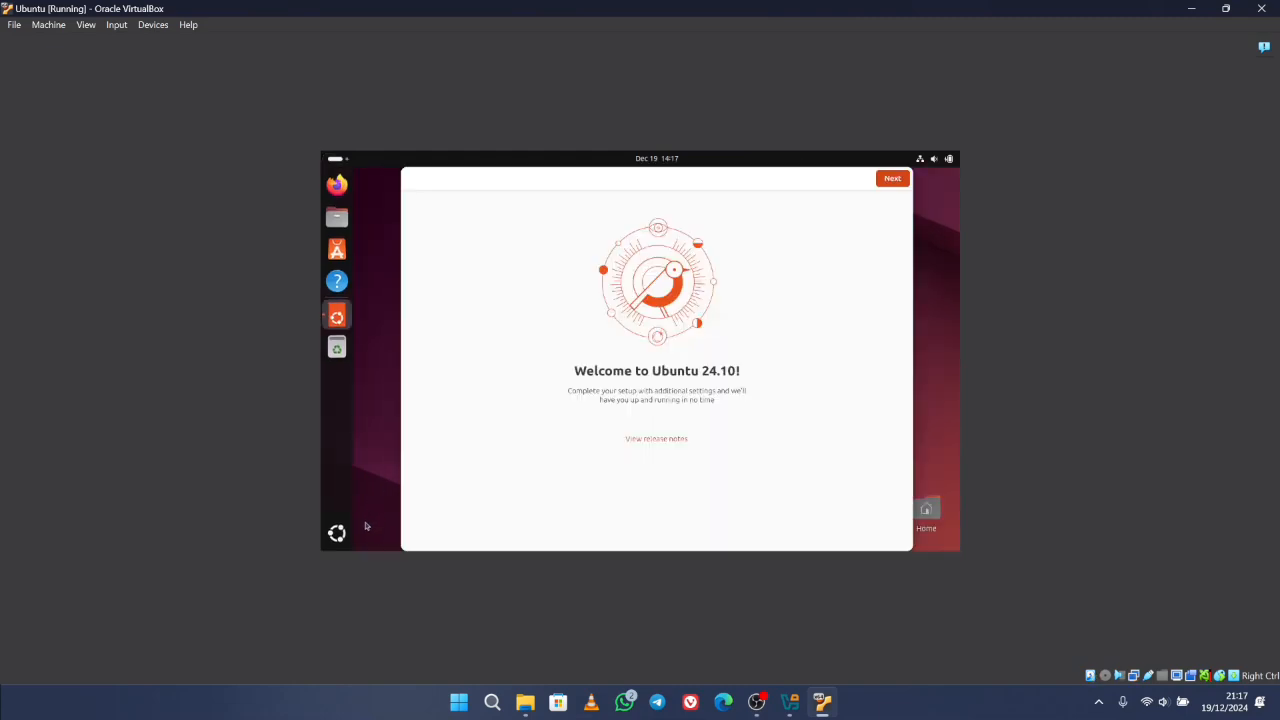
- Move past the welcome and Help improve Ubuntu pages, then finish on Ready to go
left_click(890, 185)
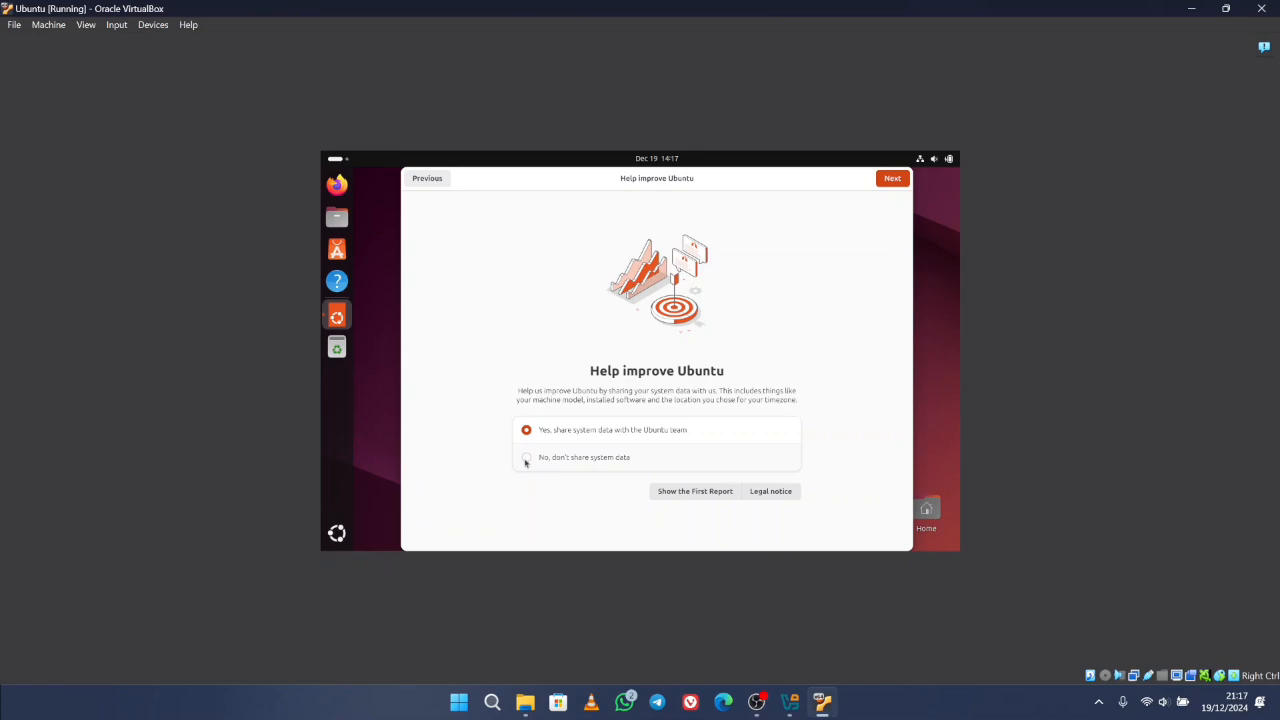
left_click(892, 179)
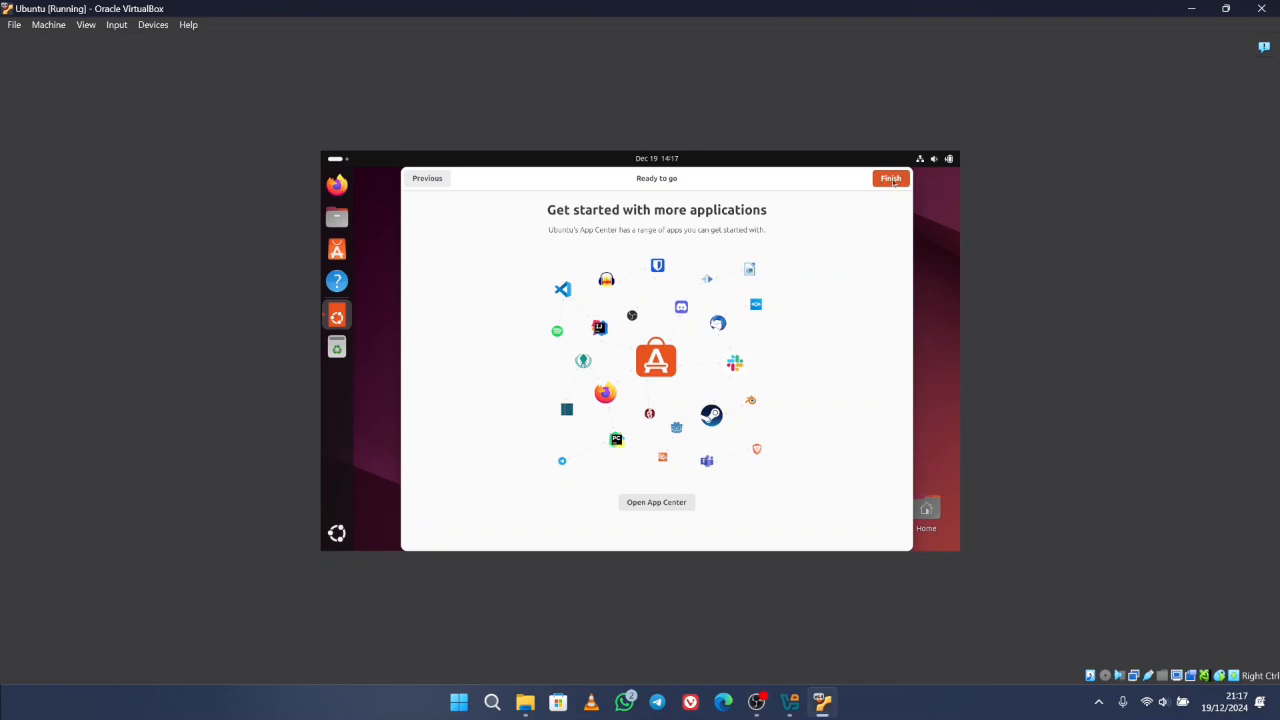
left_click(891, 179)
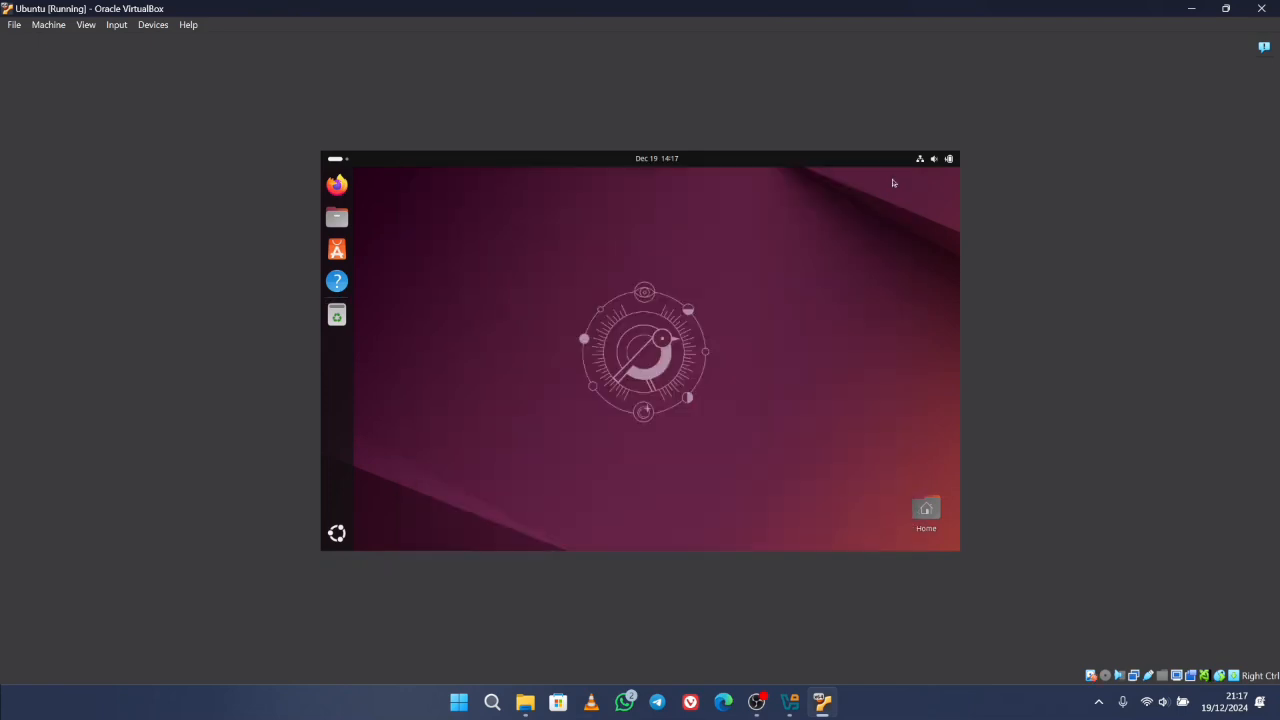
- Launch the Settings app by searching 'sett' in the app grid
left_click(340, 542)
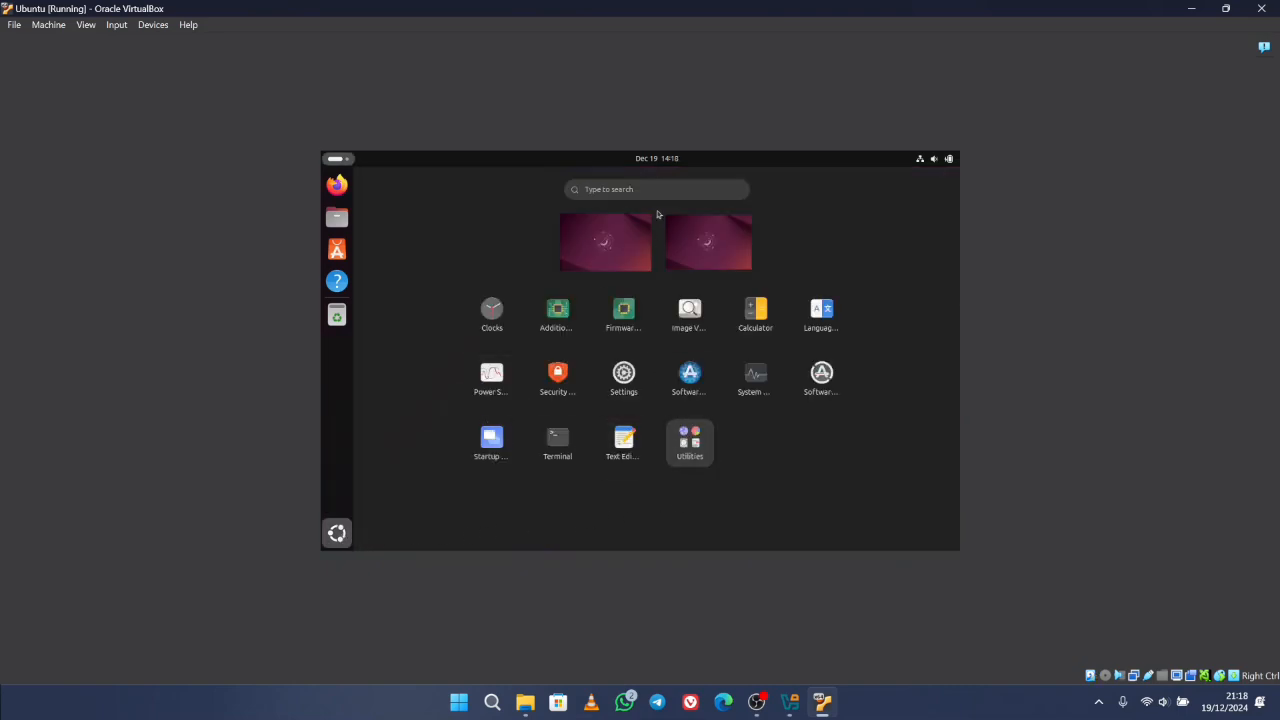
type("sett")
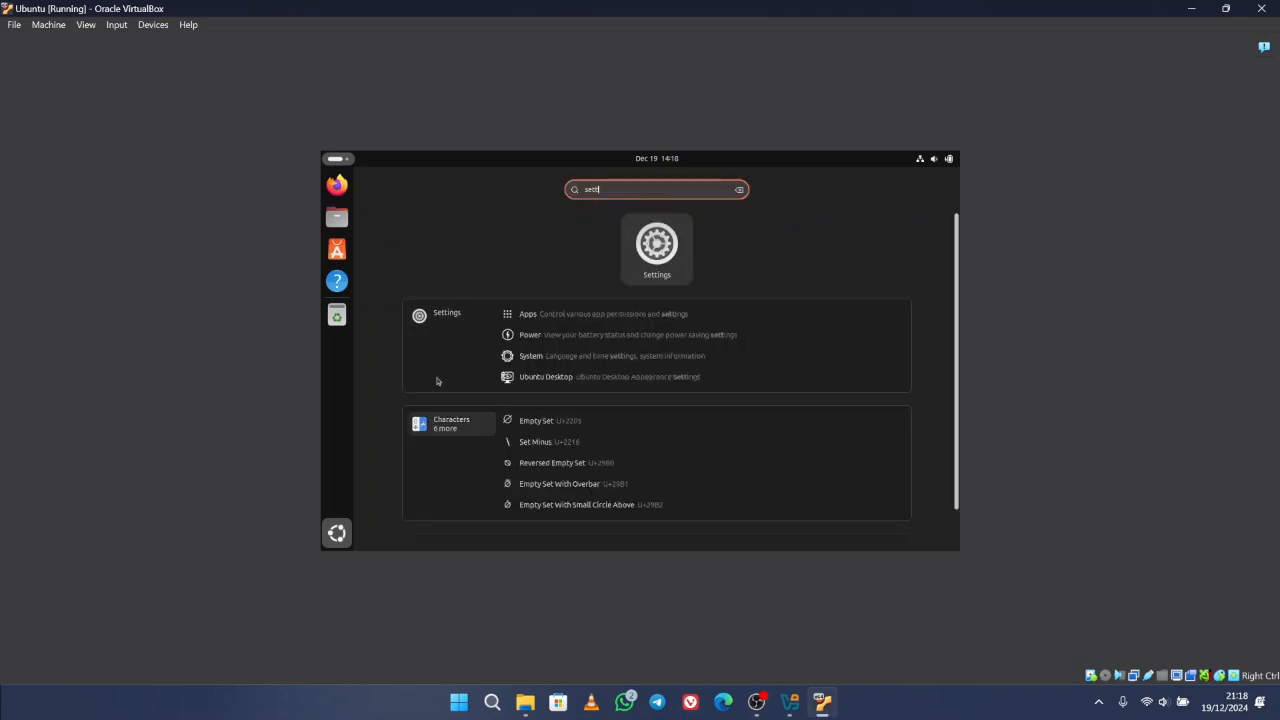
left_click(440, 320)
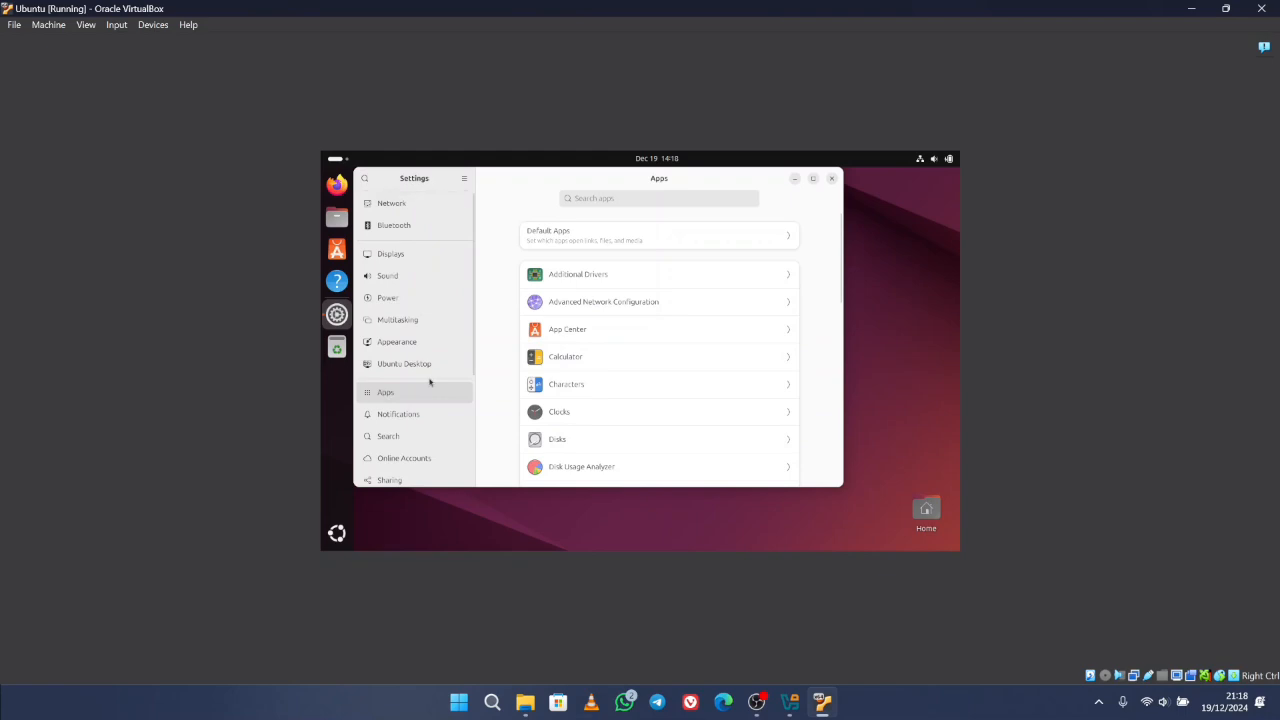
- Open System settings, check Region & Language, then open Date & Time
scroll(429, 381, "down", 5)
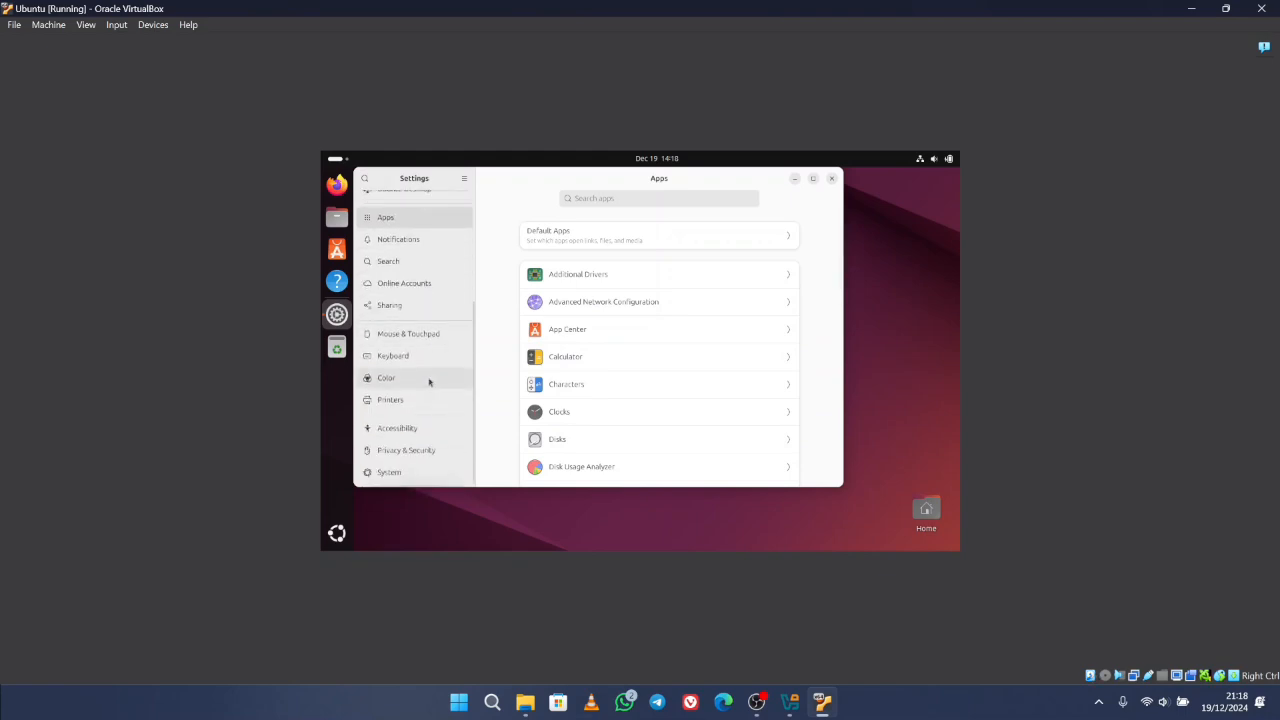
left_click(412, 472)
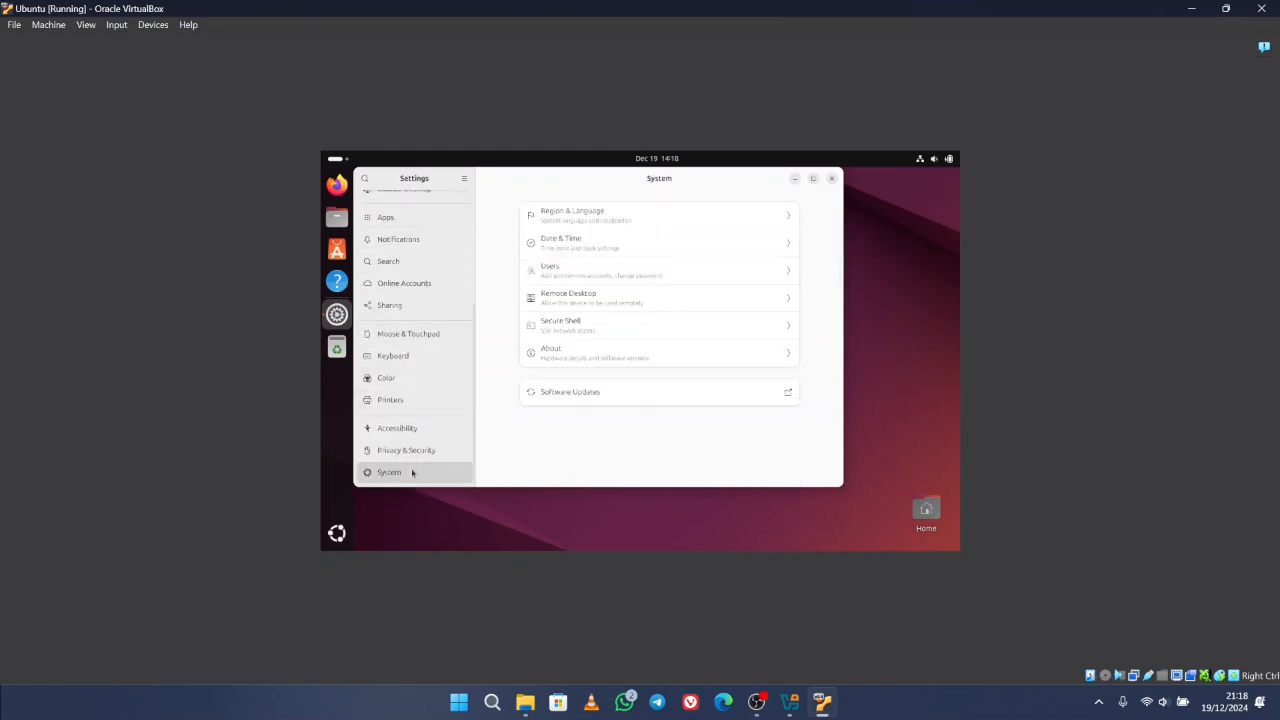
left_click(554, 219)
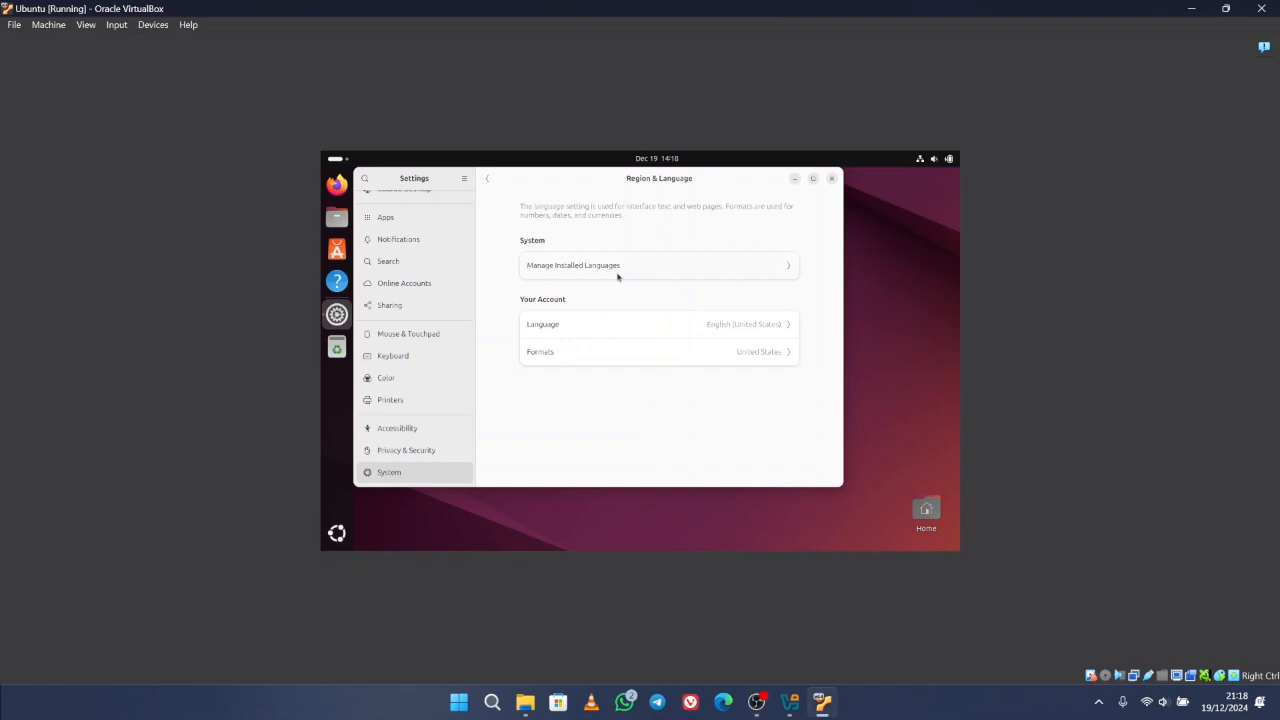
left_click(487, 178)
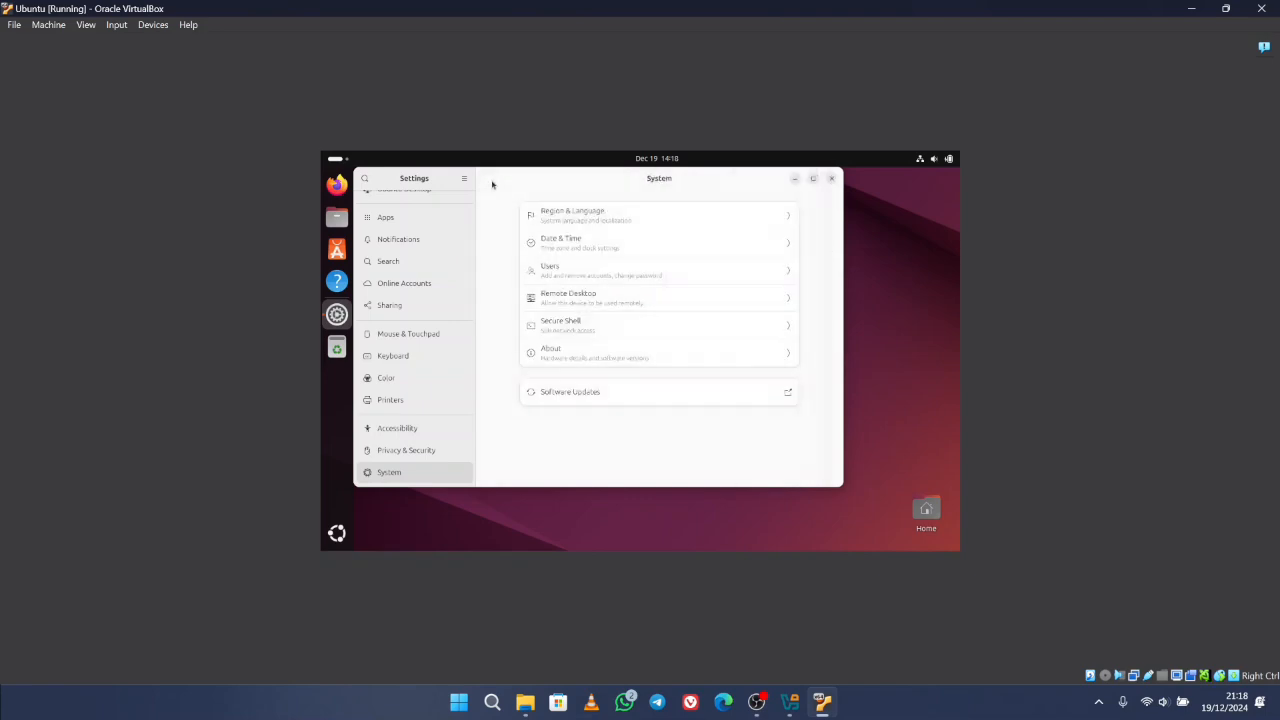
left_click(557, 250)
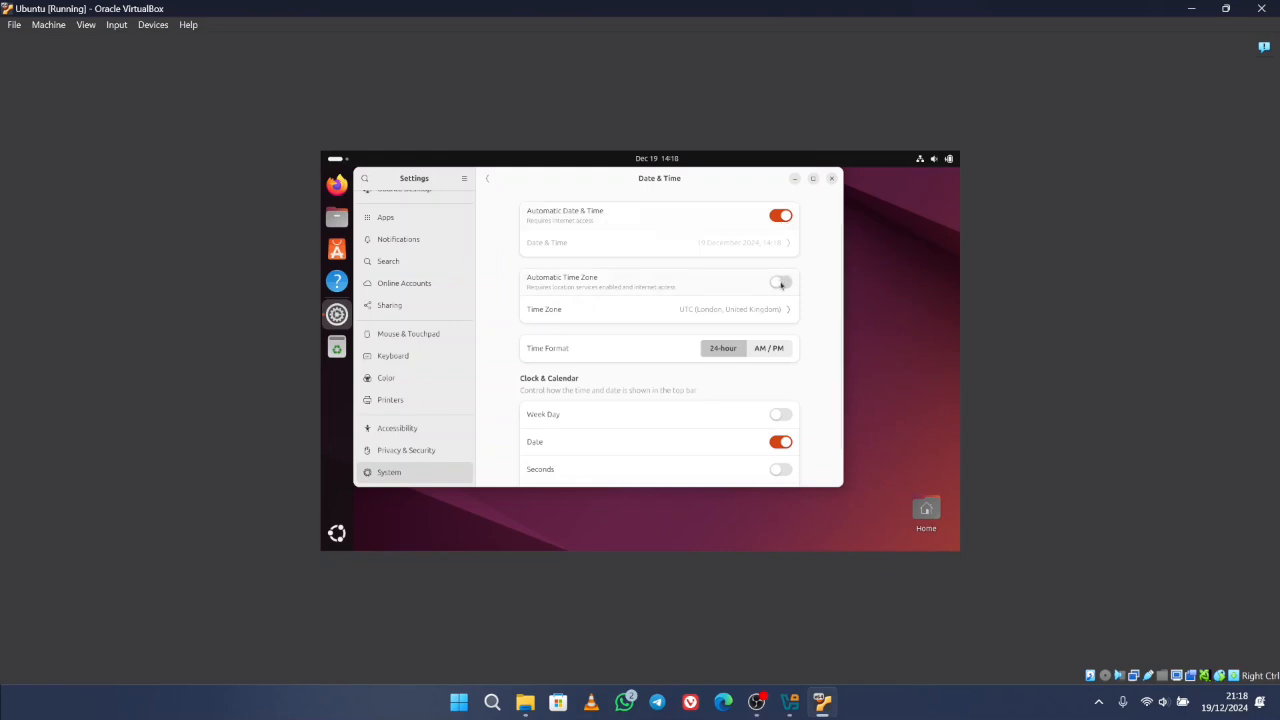
- Turn on Automatic Time Zone and set the time zone to Jakarta, Indonesia (WIB)
left_click(781, 284)
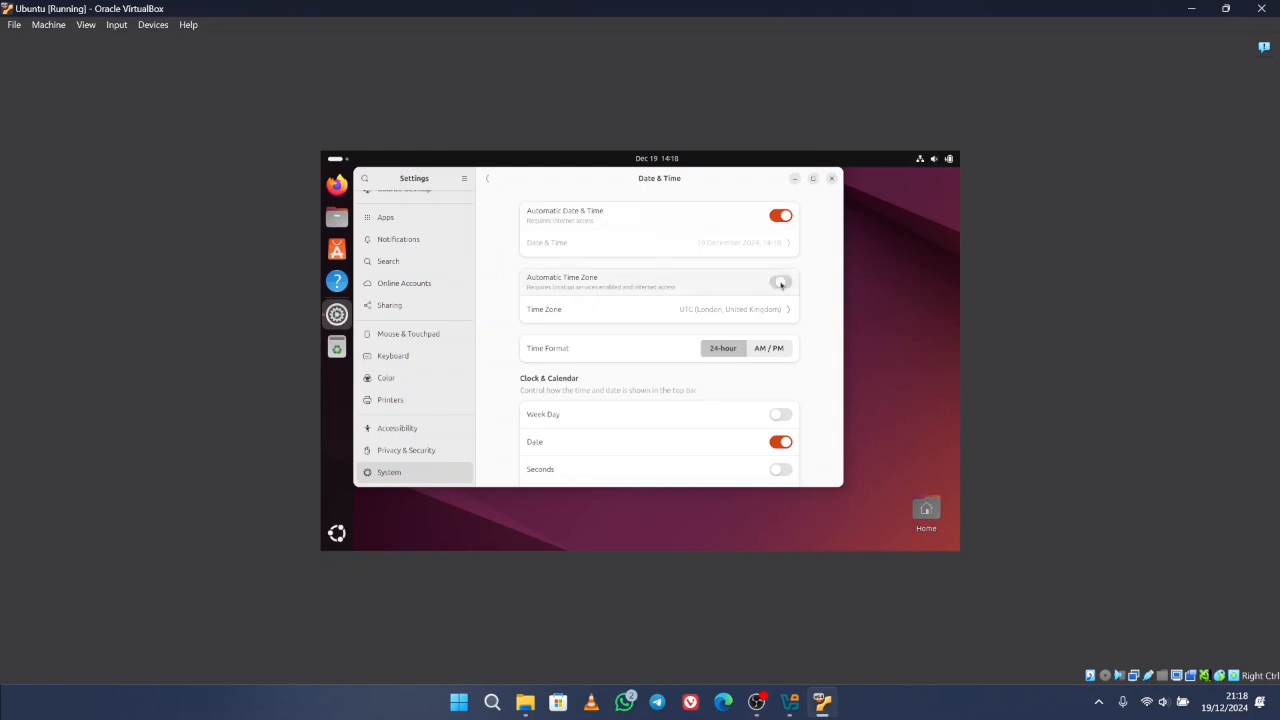
left_click(734, 308)
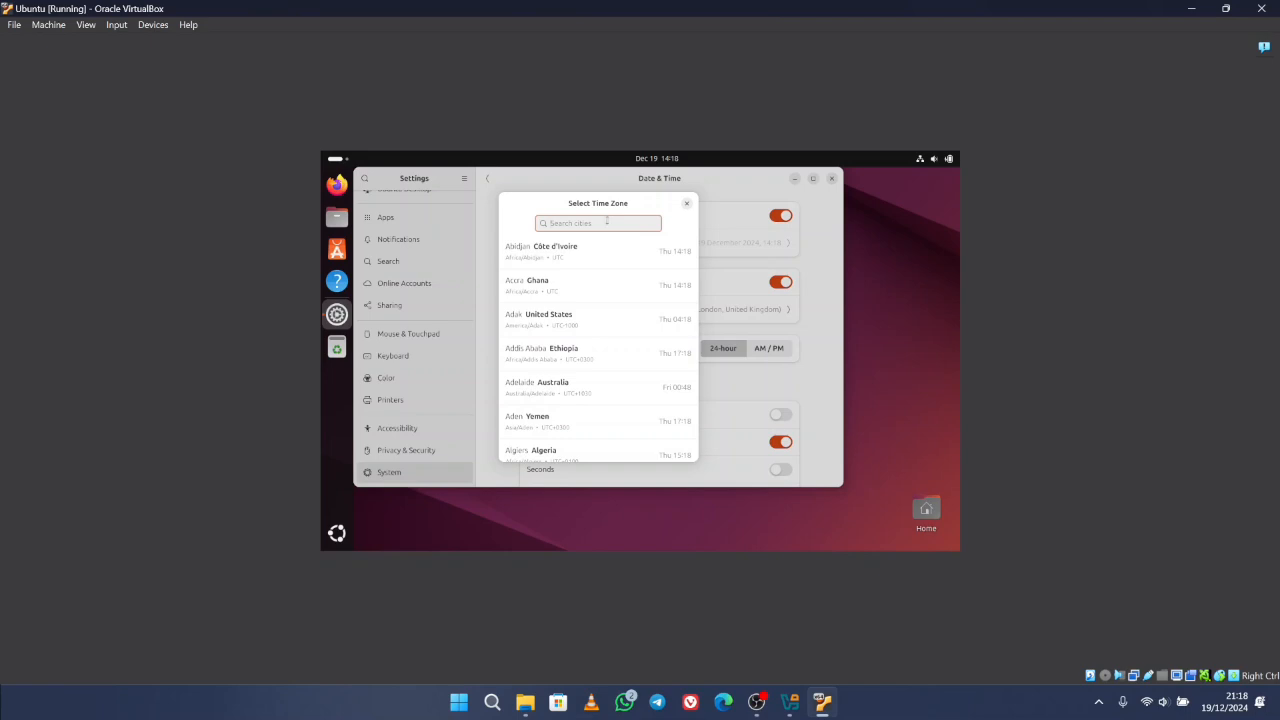
type("jakarta")
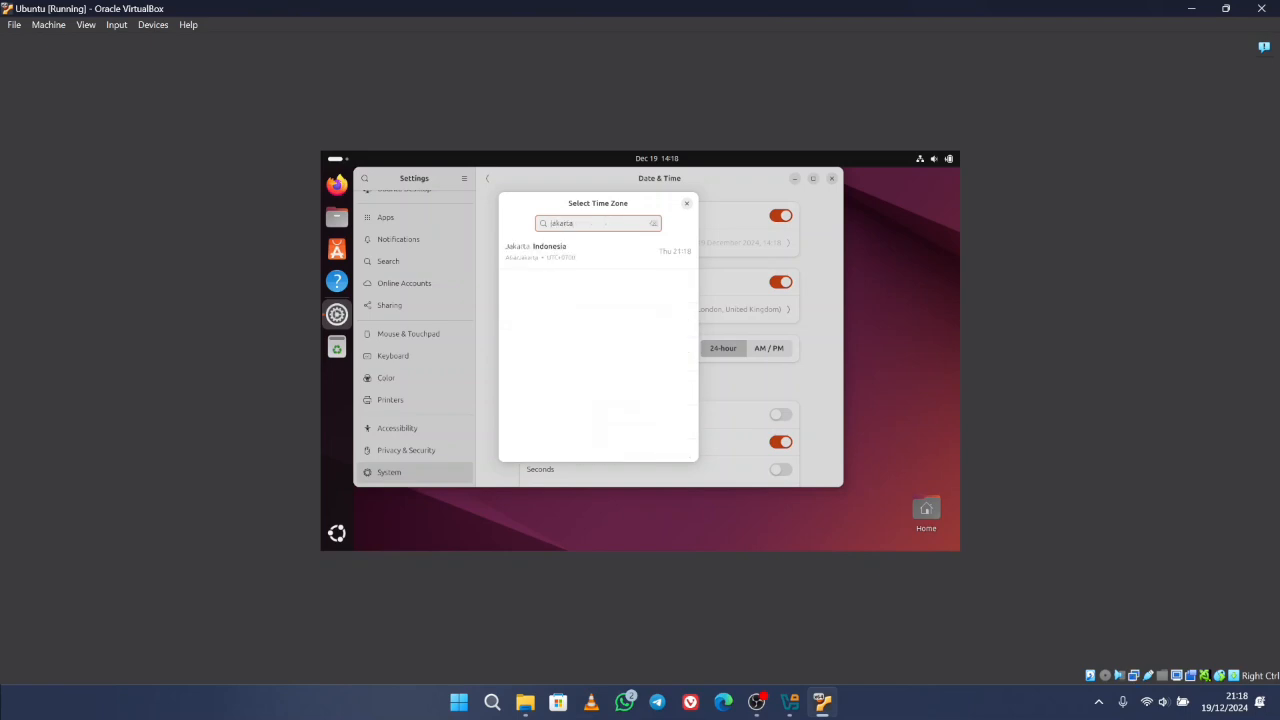
left_click(578, 252)
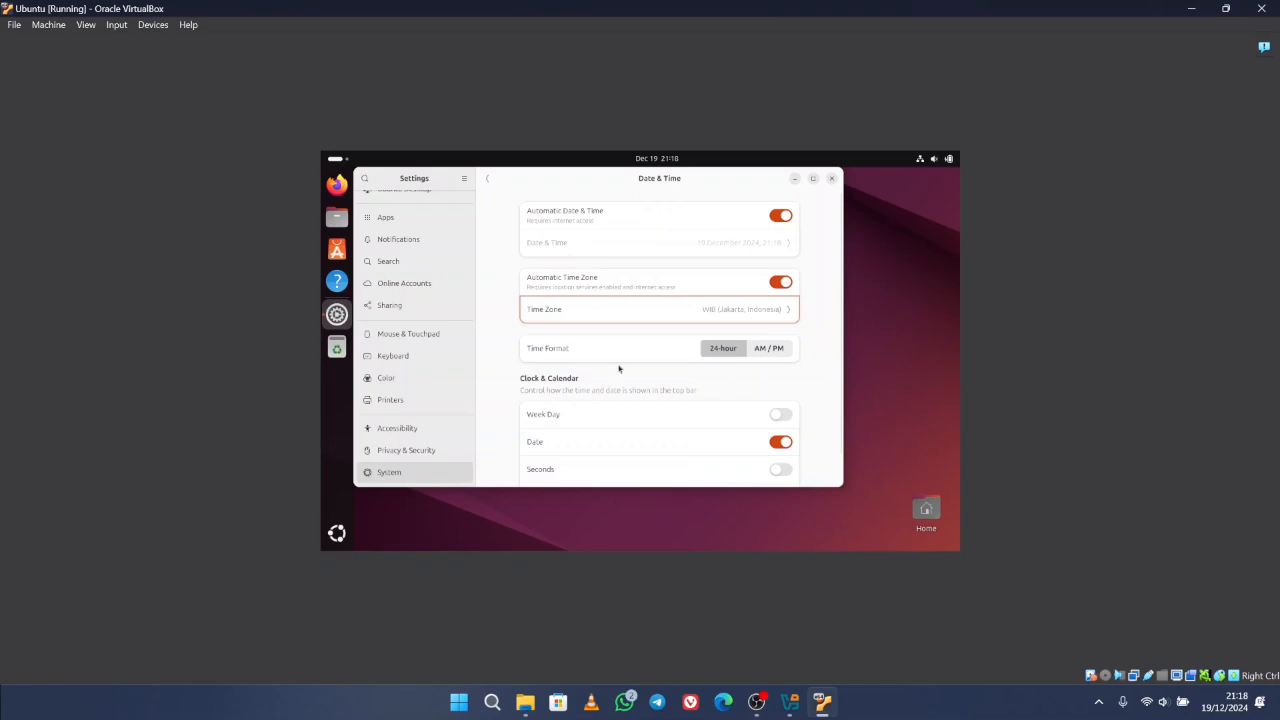
- Return to the System settings list and open the Users settings
scroll(618, 369, "down", 1)
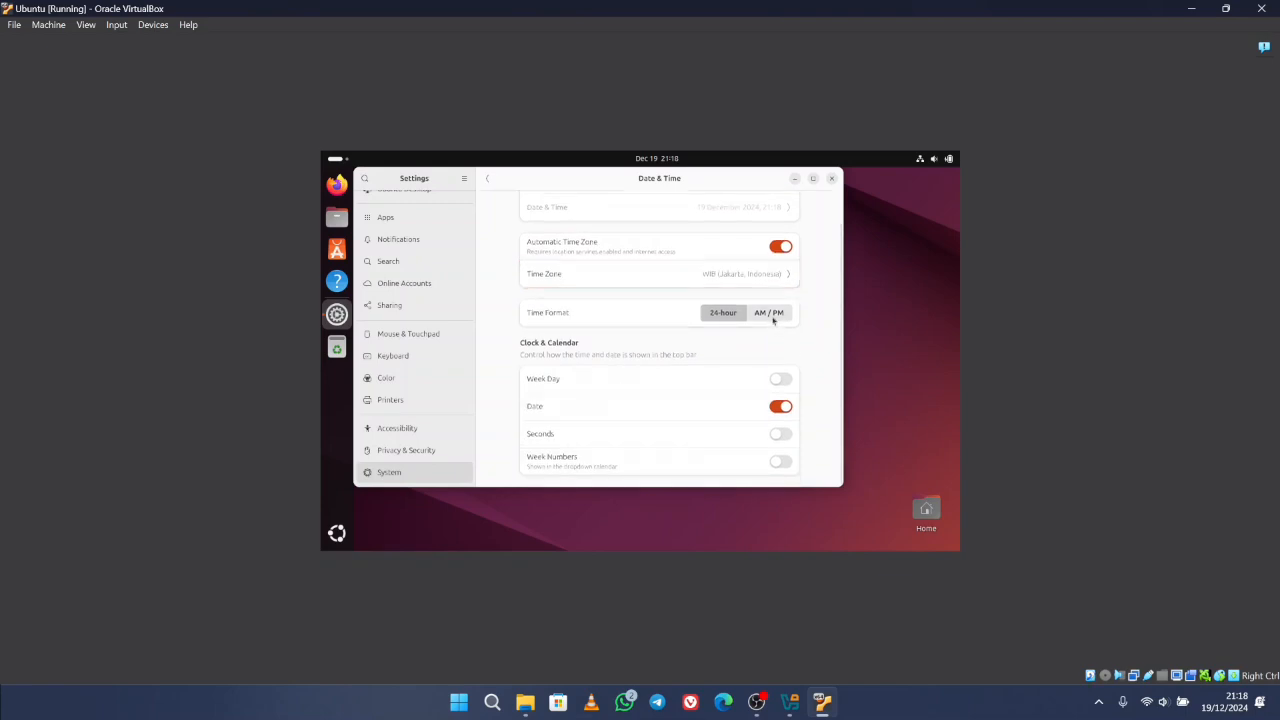
left_click(487, 181)
left_click(557, 273)
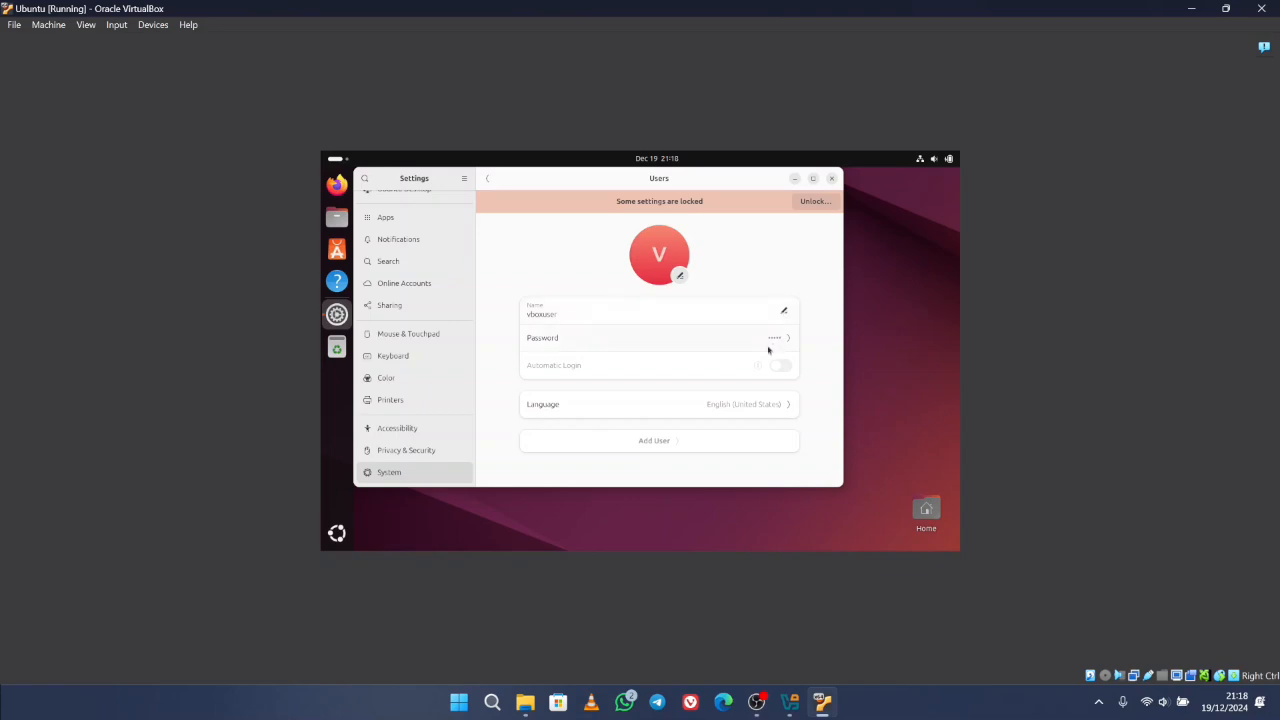
- Open the account's Password change form, cancel it unchanged, and return to System settings
left_click(782, 342)
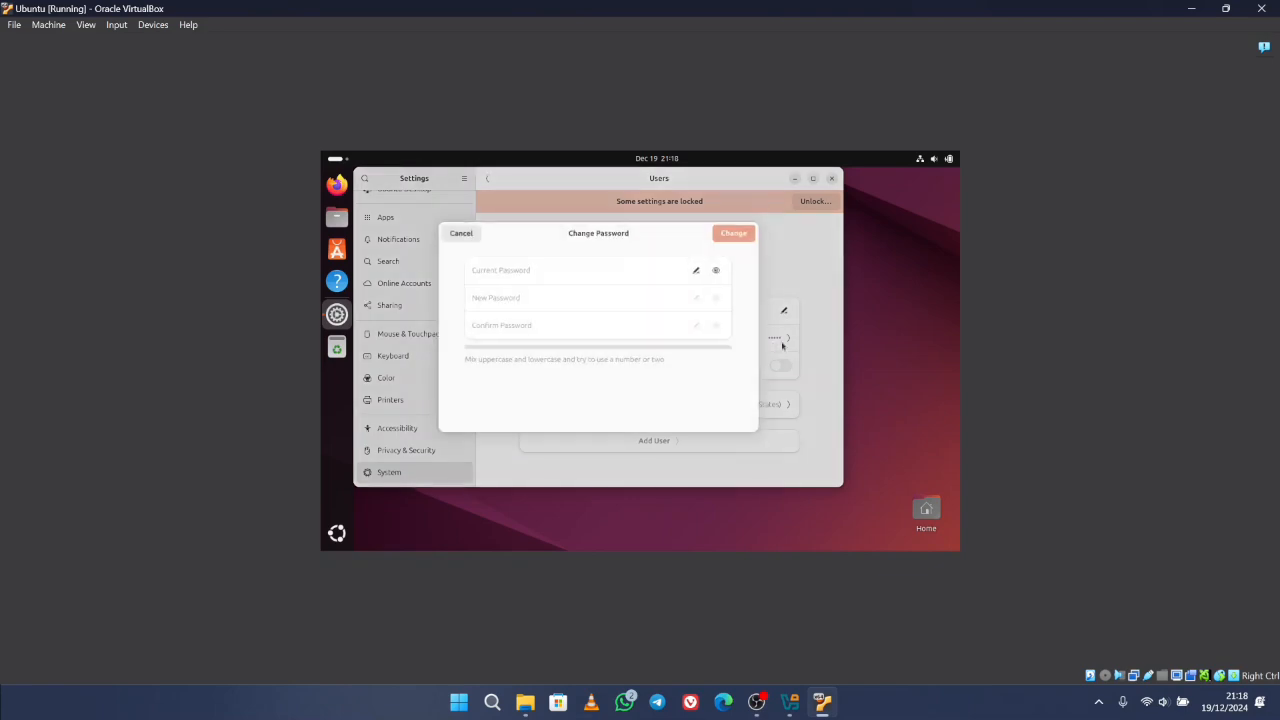
left_click(464, 236)
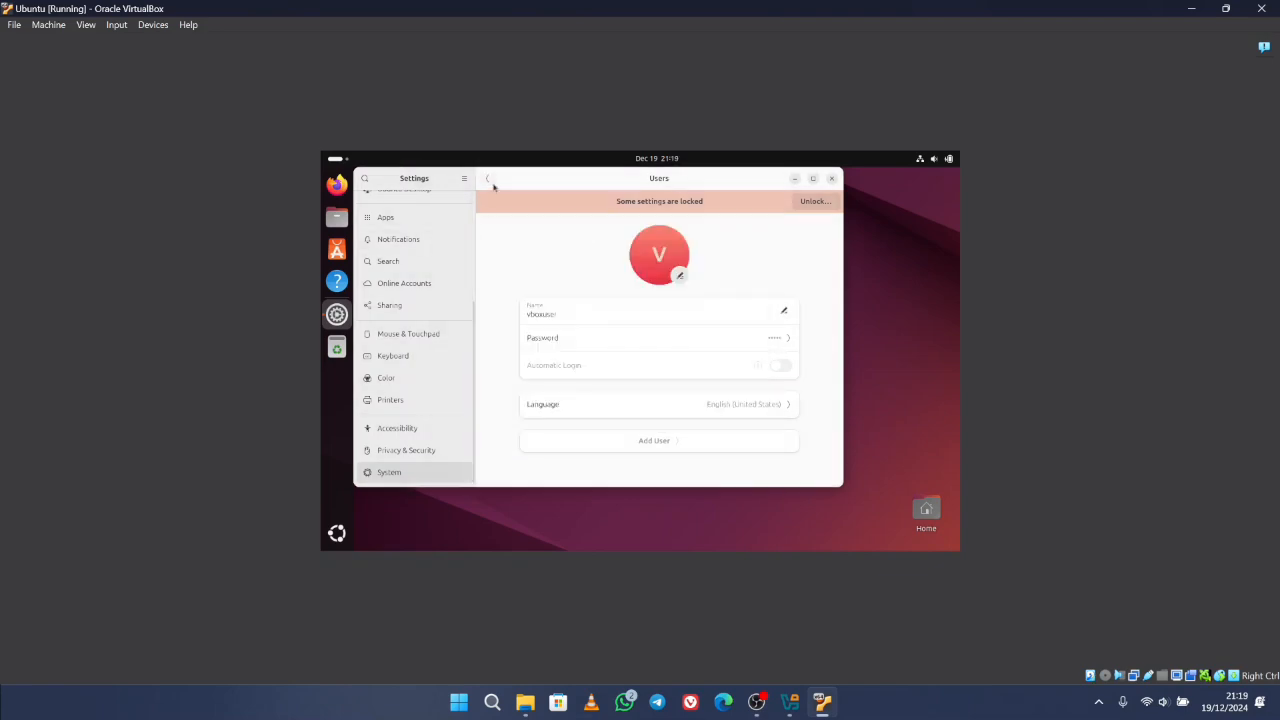
left_click(488, 179)
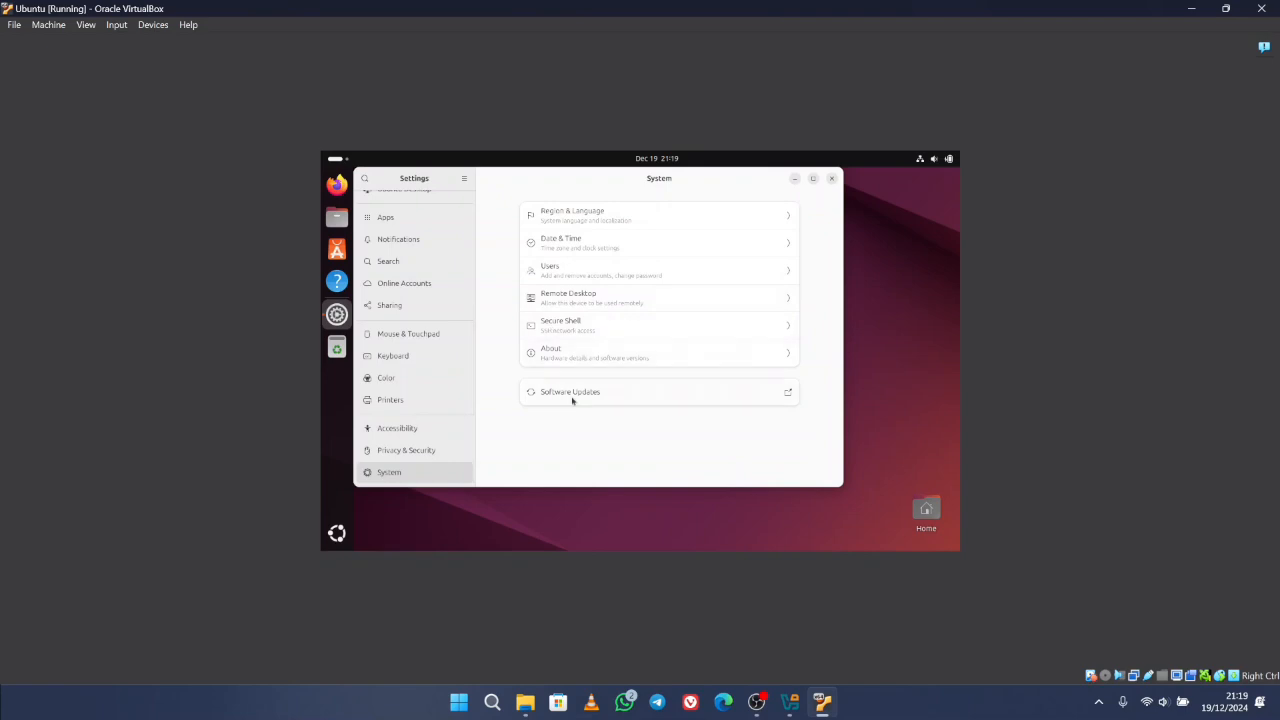
- View the About system details, then close the Settings window
left_click(595, 357)
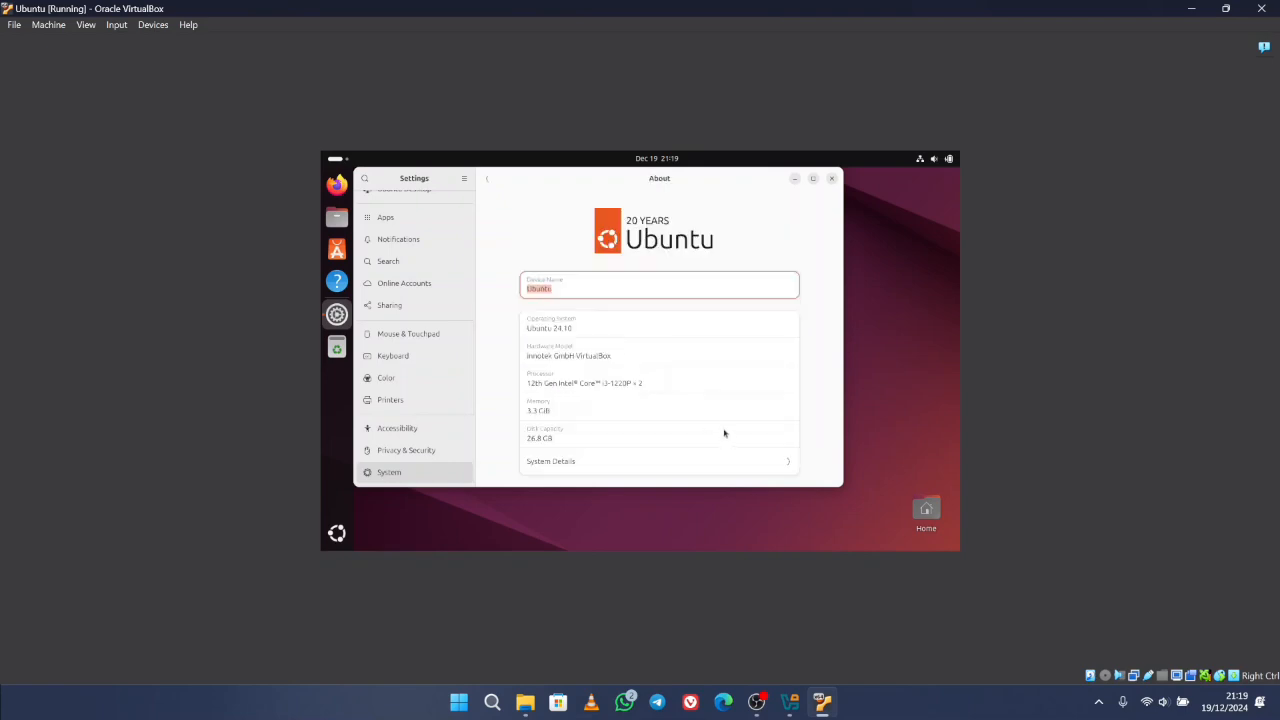
left_click(489, 180)
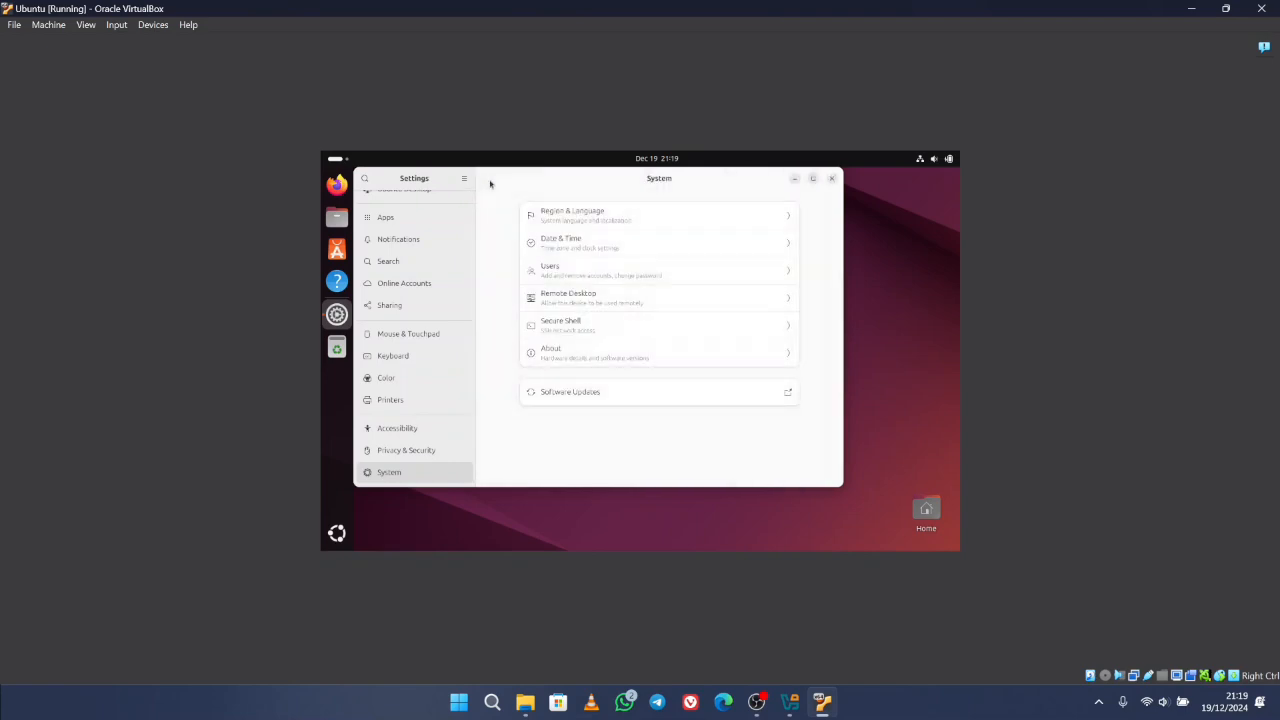
left_click(830, 179)
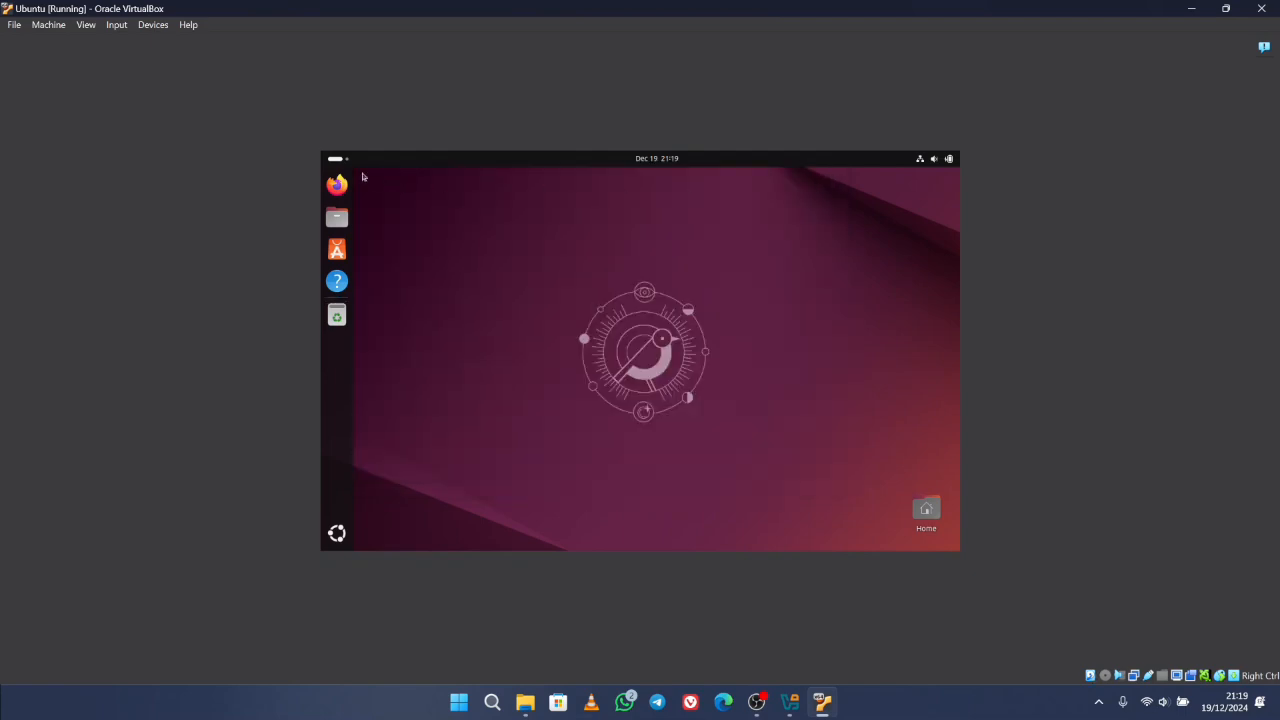
- Close the Ubuntu VM via File > Close with Power off the machine
left_click(13, 25)
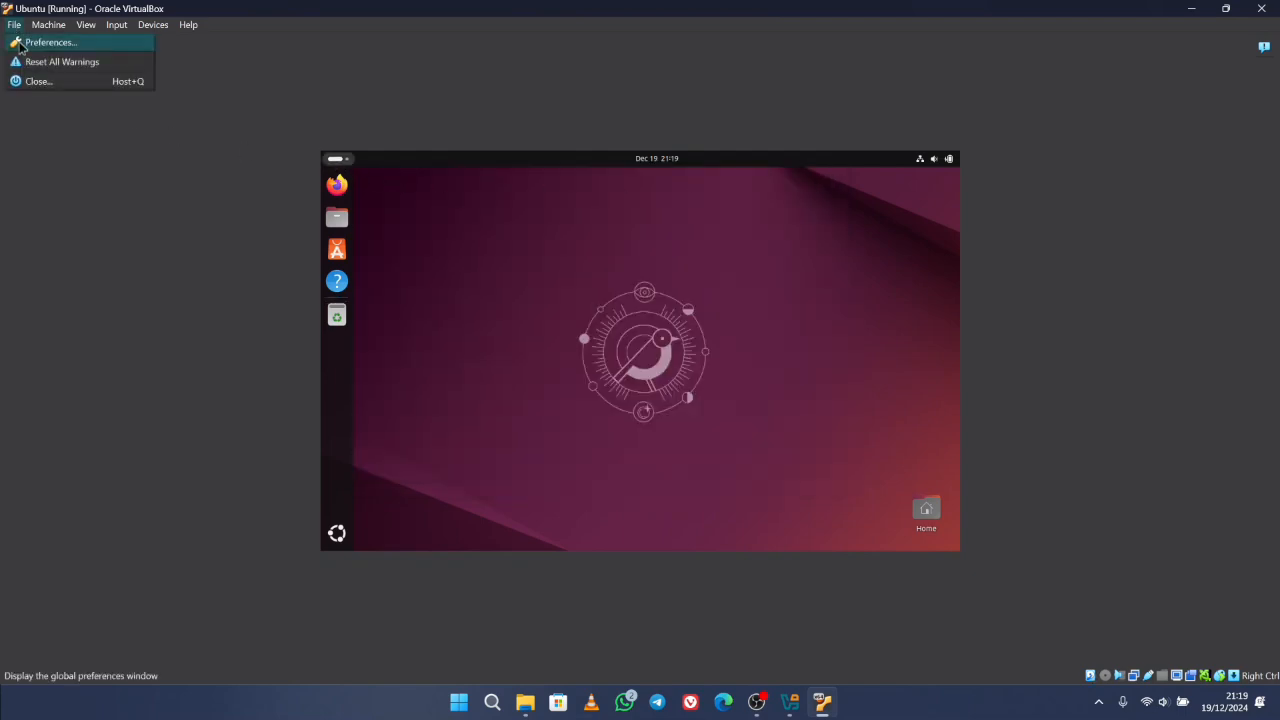
left_click(30, 80)
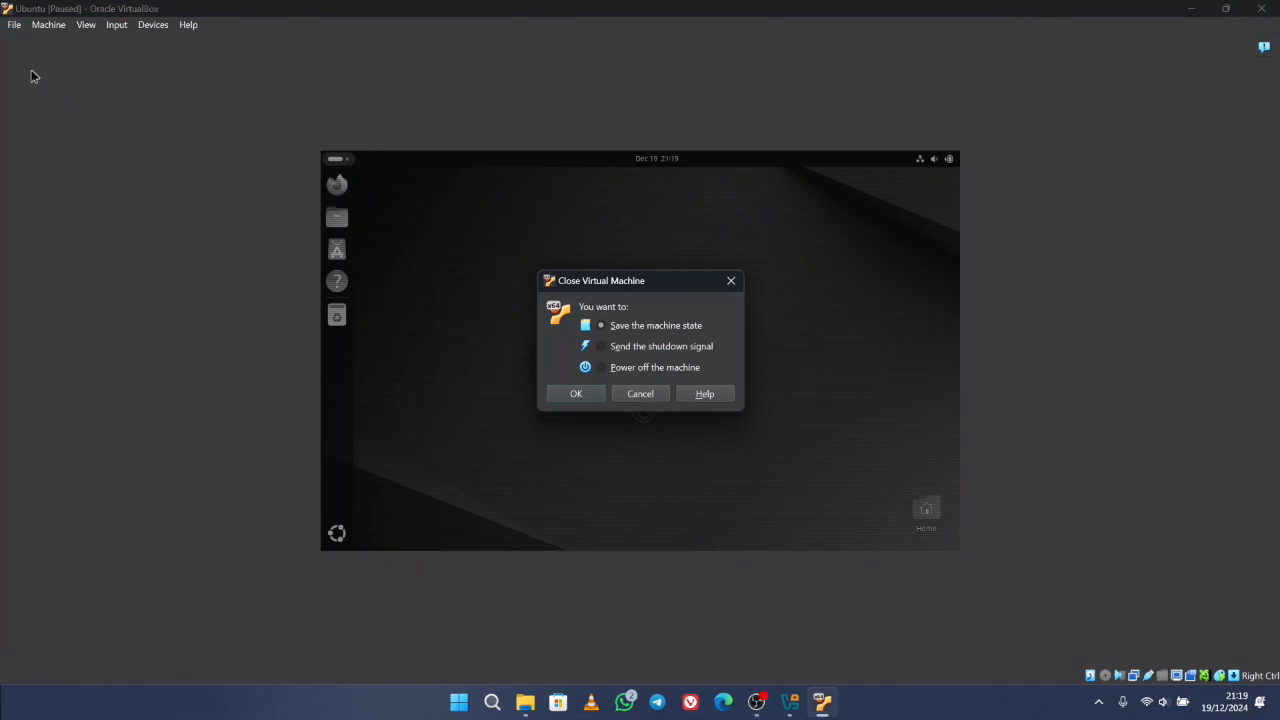
left_click(604, 370)
left_click(577, 394)
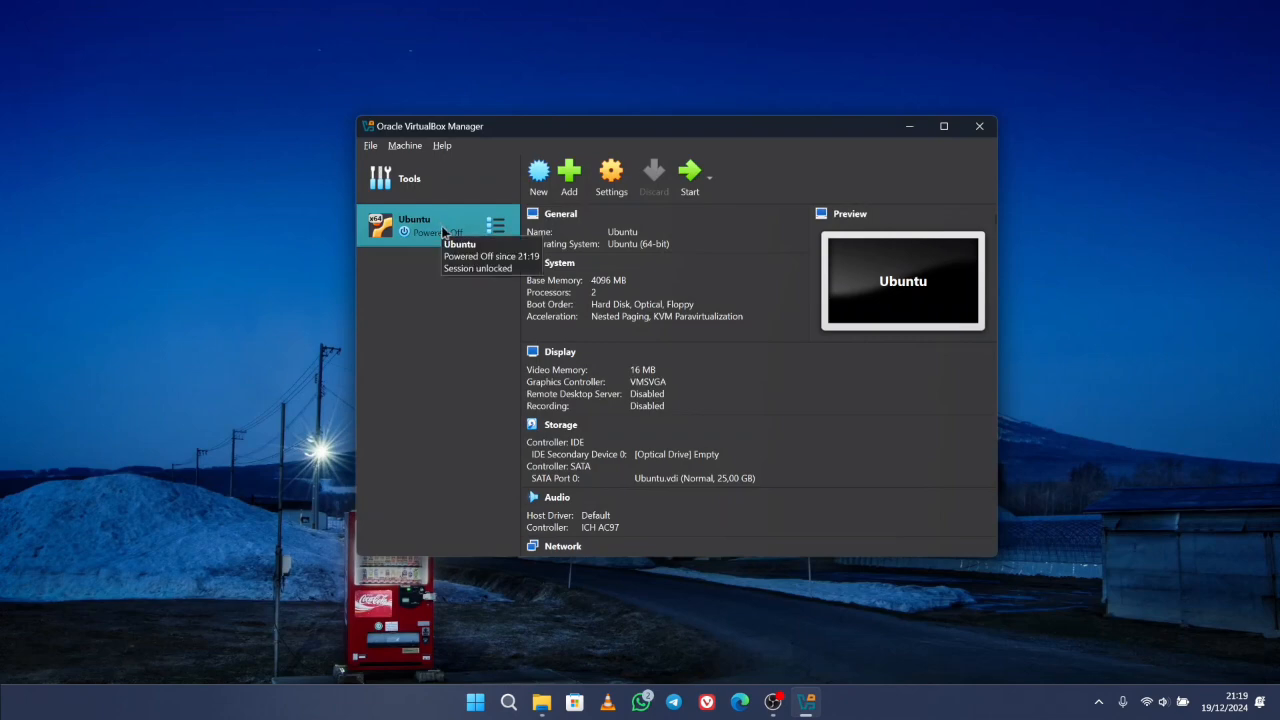
- In the VM's Storage settings, leave the IDE optical drive empty and confirm with OK
left_click(611, 176)
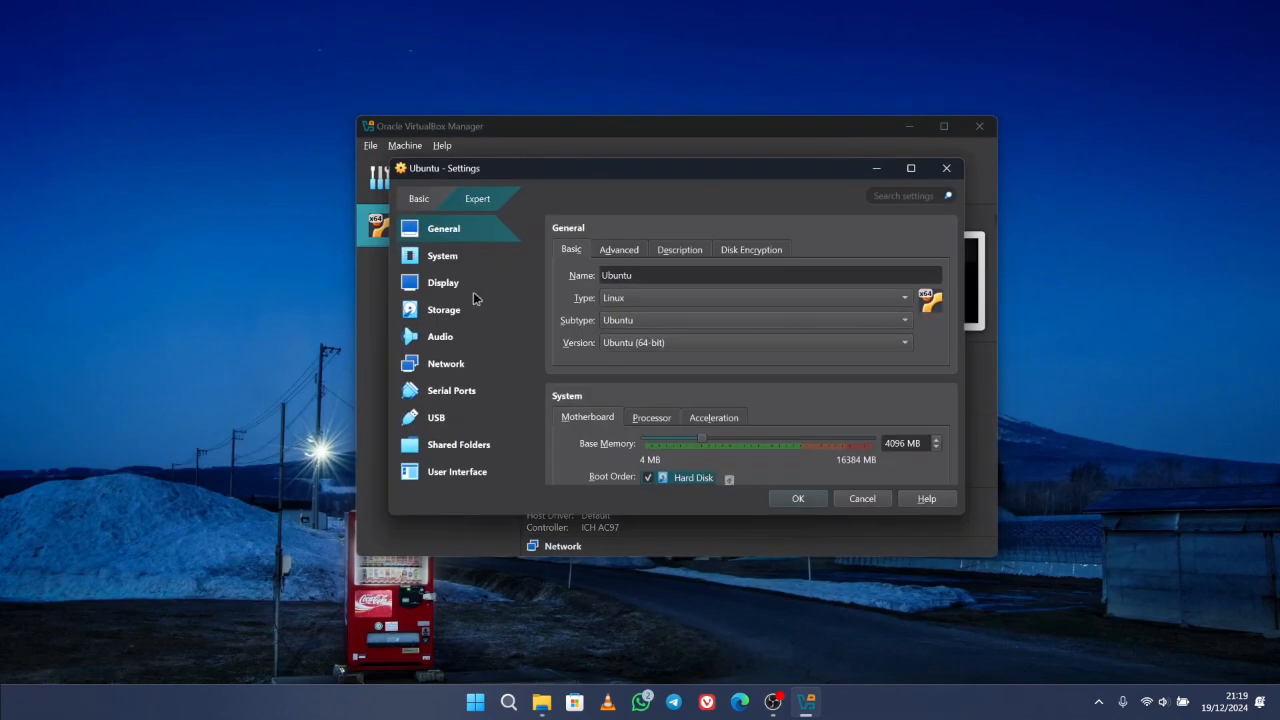
left_click(455, 315)
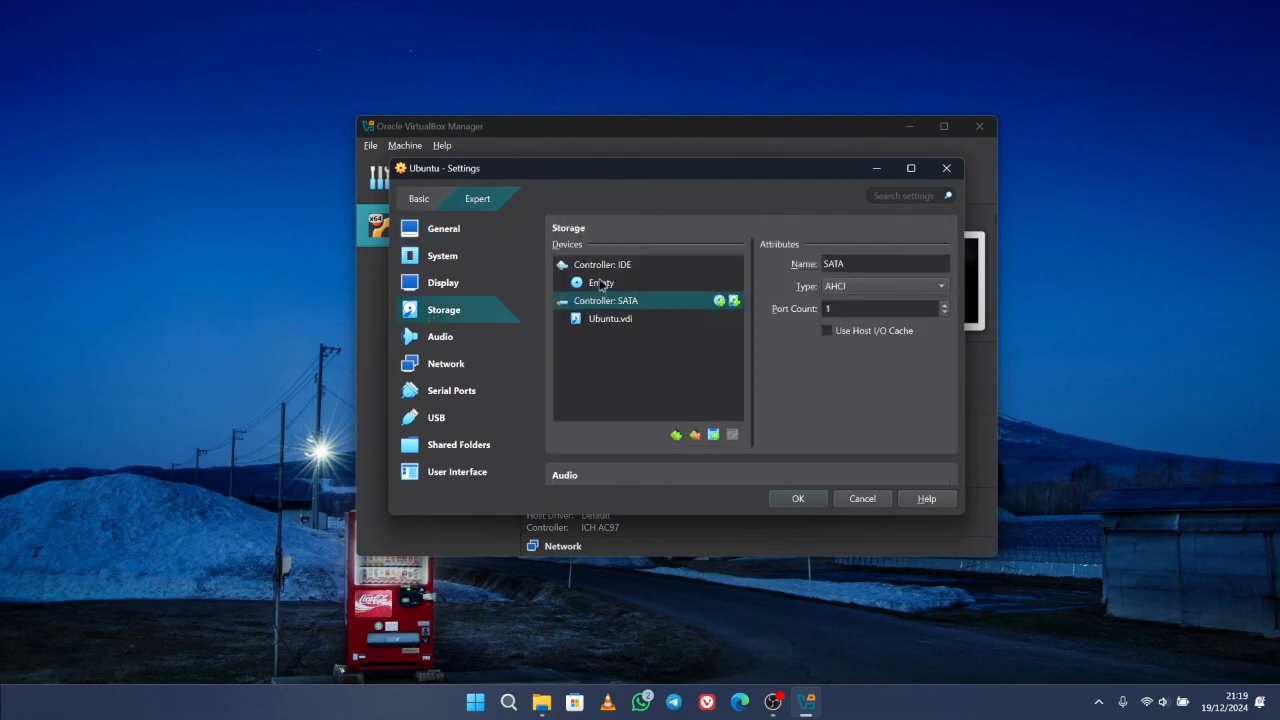
left_click(601, 284)
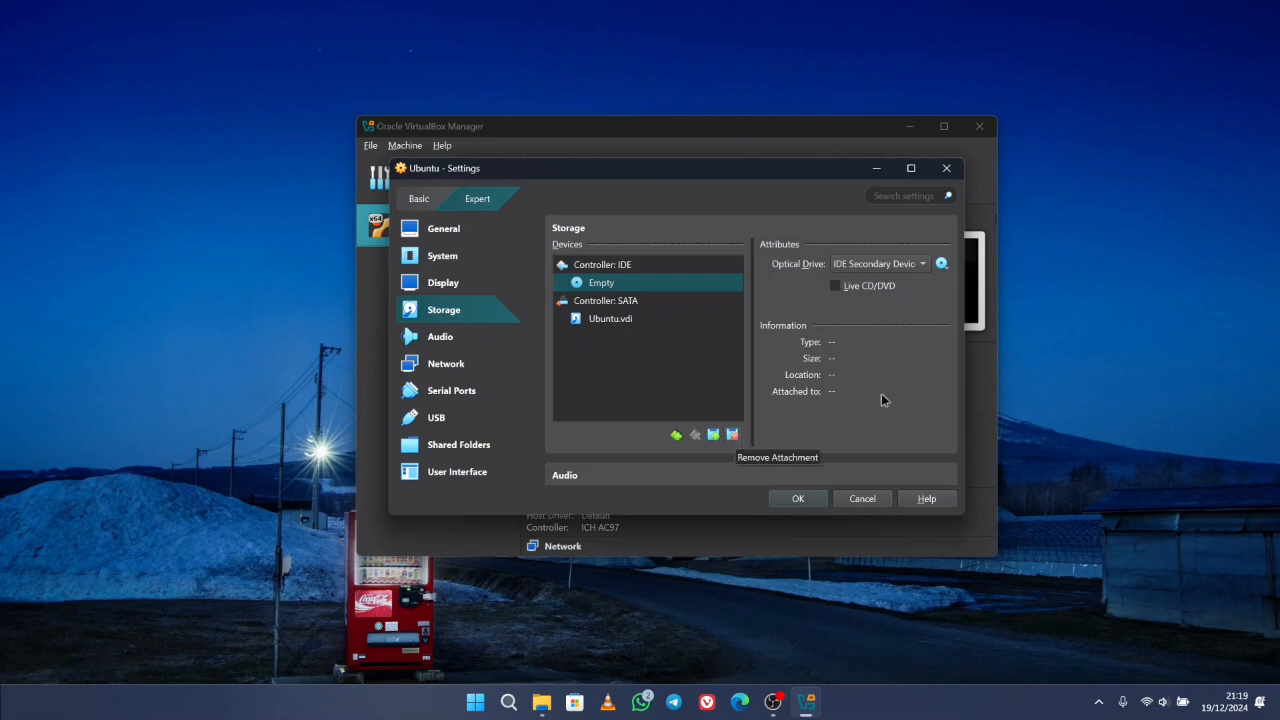
left_click(799, 498)
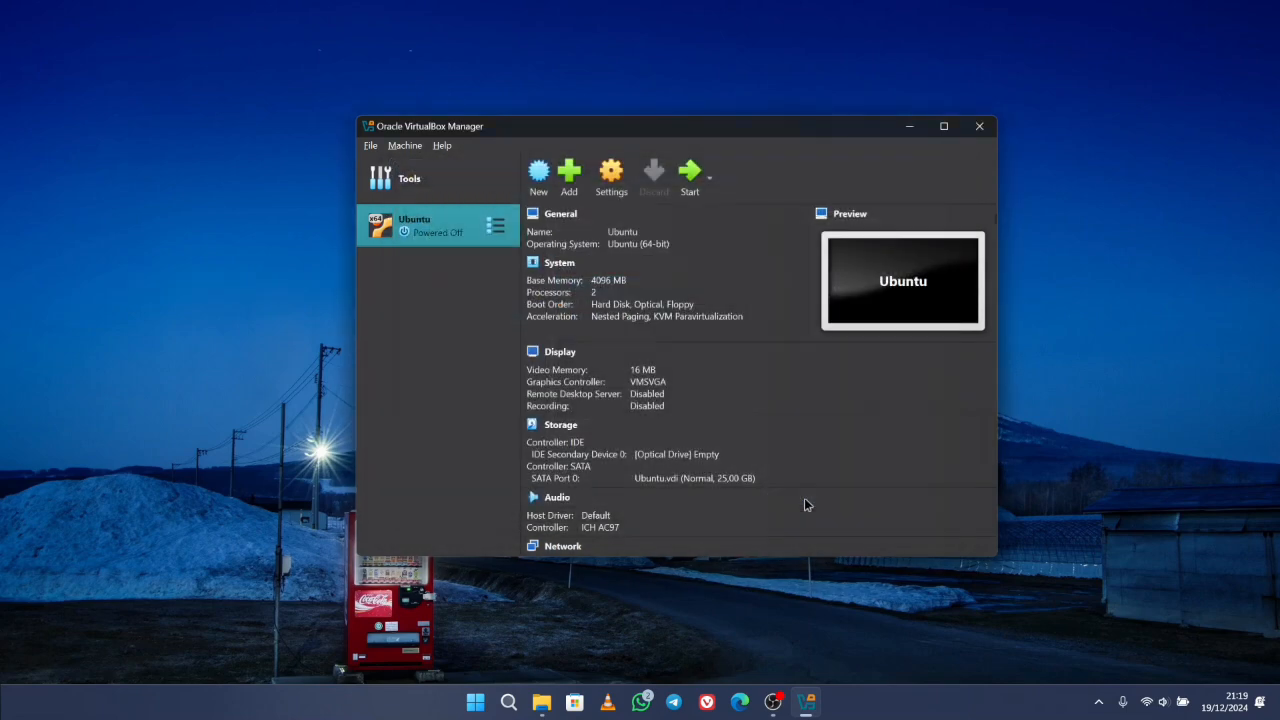